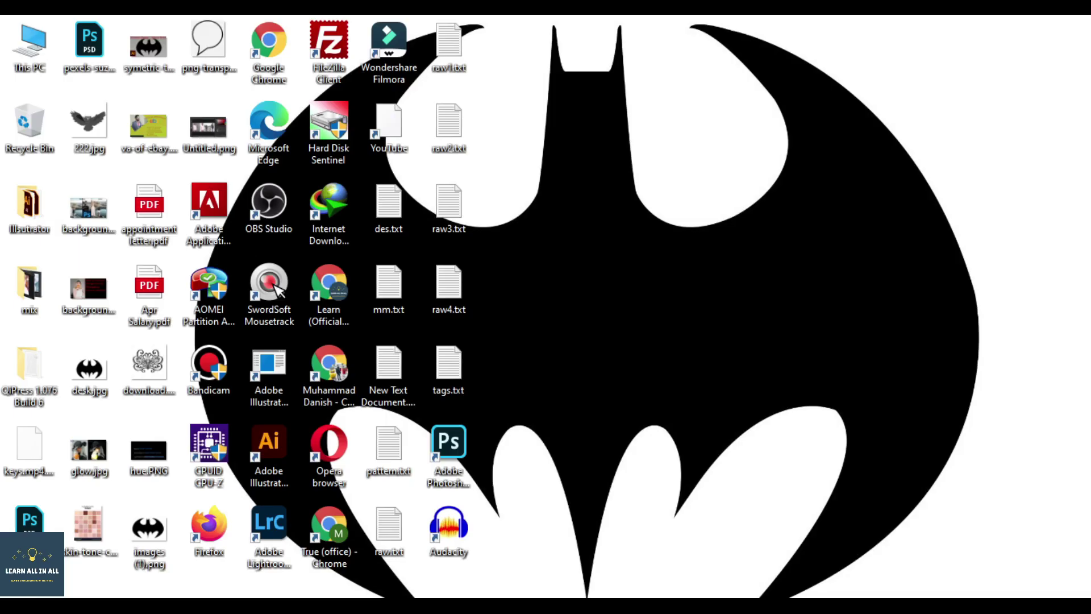
Launch Bandicam from the recent apps in the Windows search.
{"action": "key", "text": "super"}
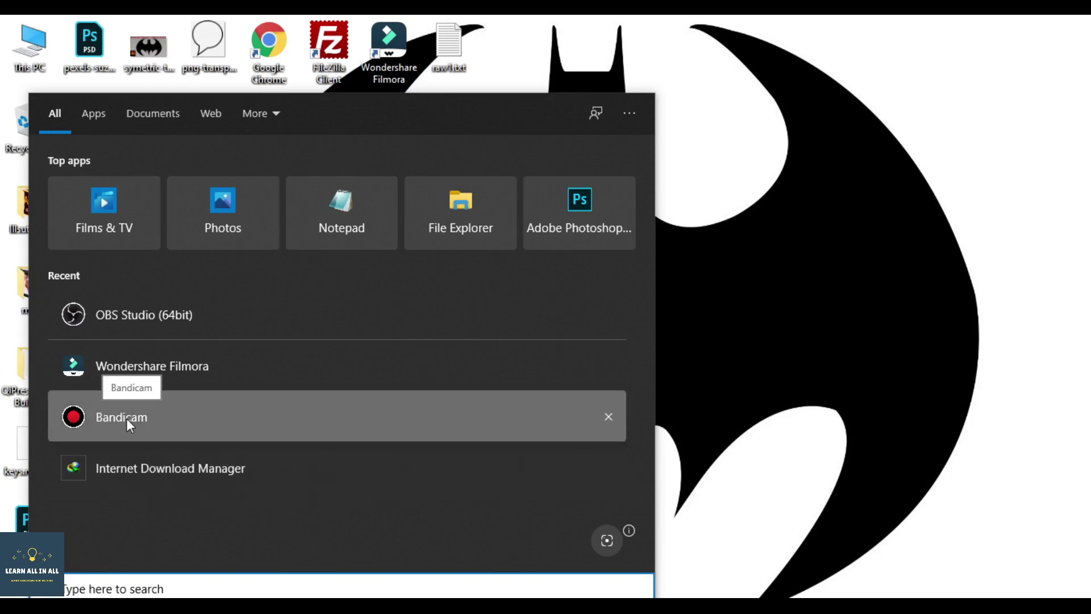
{"action": "left_click", "coordinate": [126, 418]}
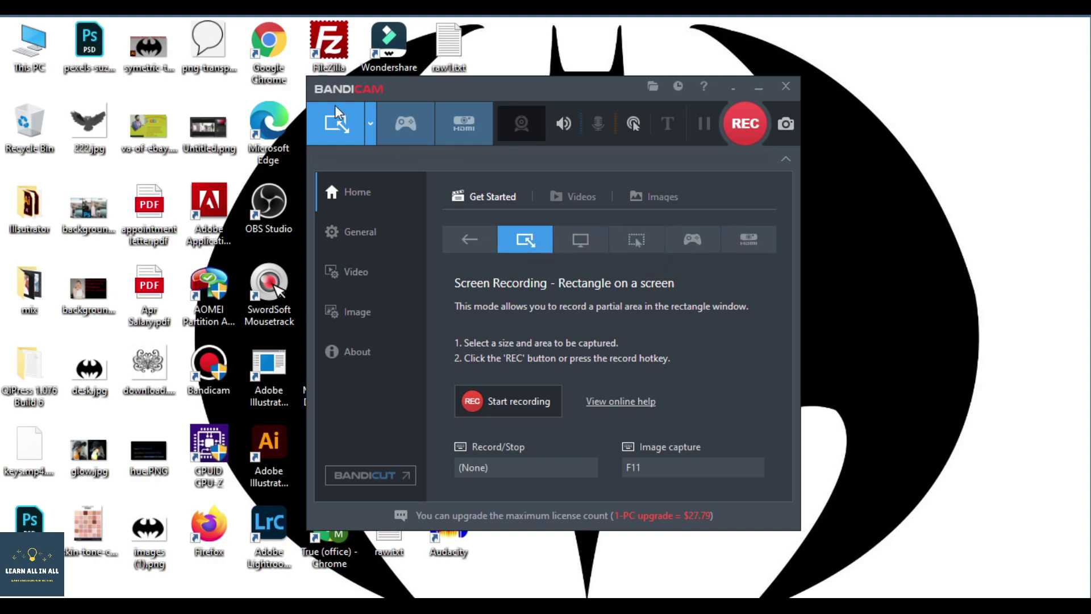
Select a 1365x738 recording area covering the desktop above the taskbar and start recording.
{"action": "left_click", "coordinate": [369, 125]}
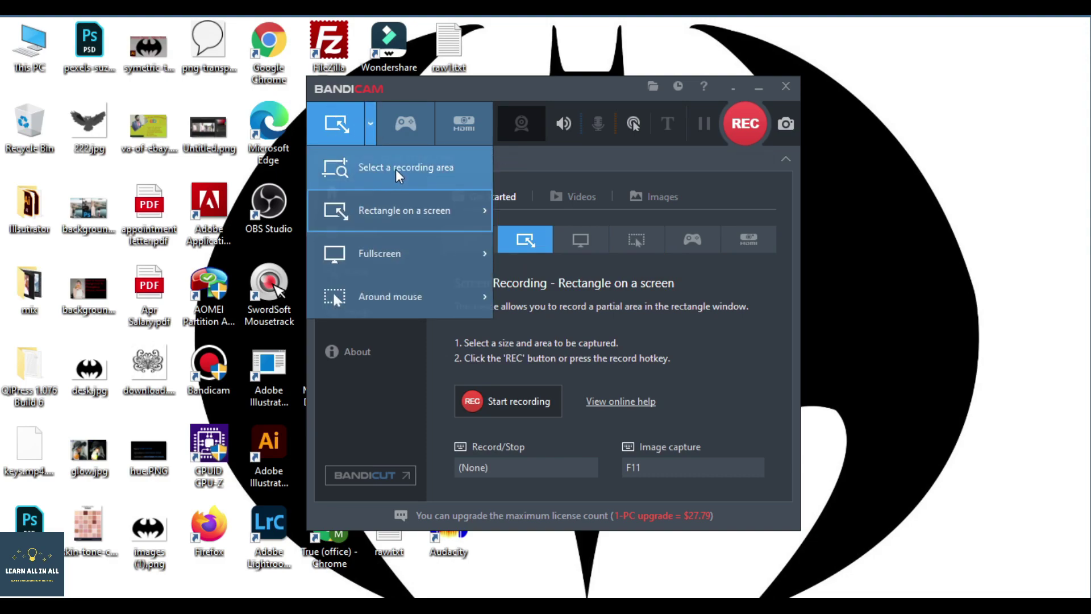
{"action": "mouse_move", "coordinate": [400, 208]}
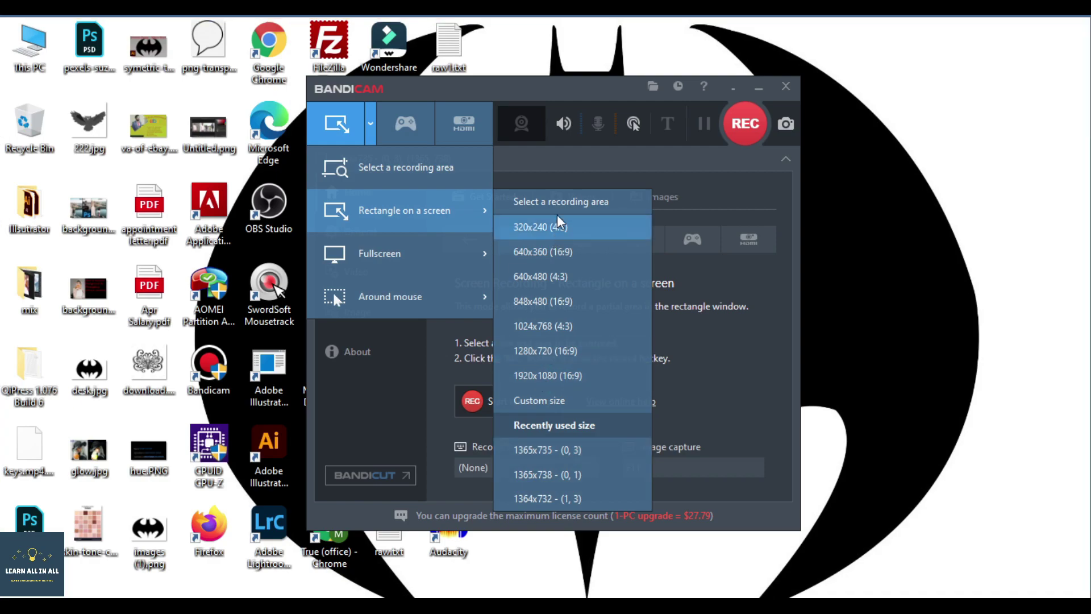
{"action": "mouse_move", "coordinate": [468, 258]}
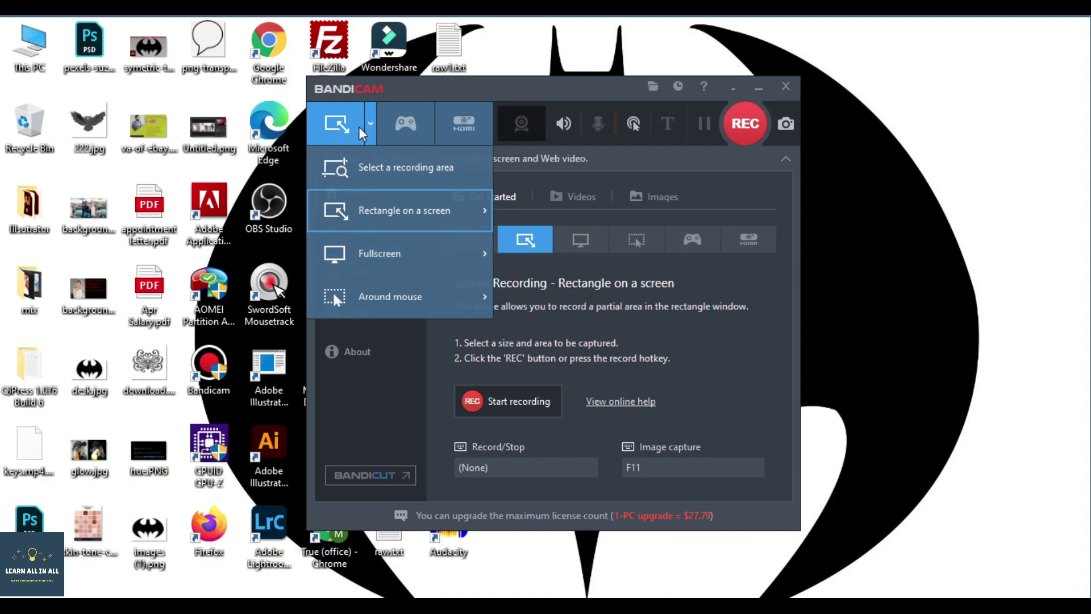
{"action": "left_click", "coordinate": [371, 165]}
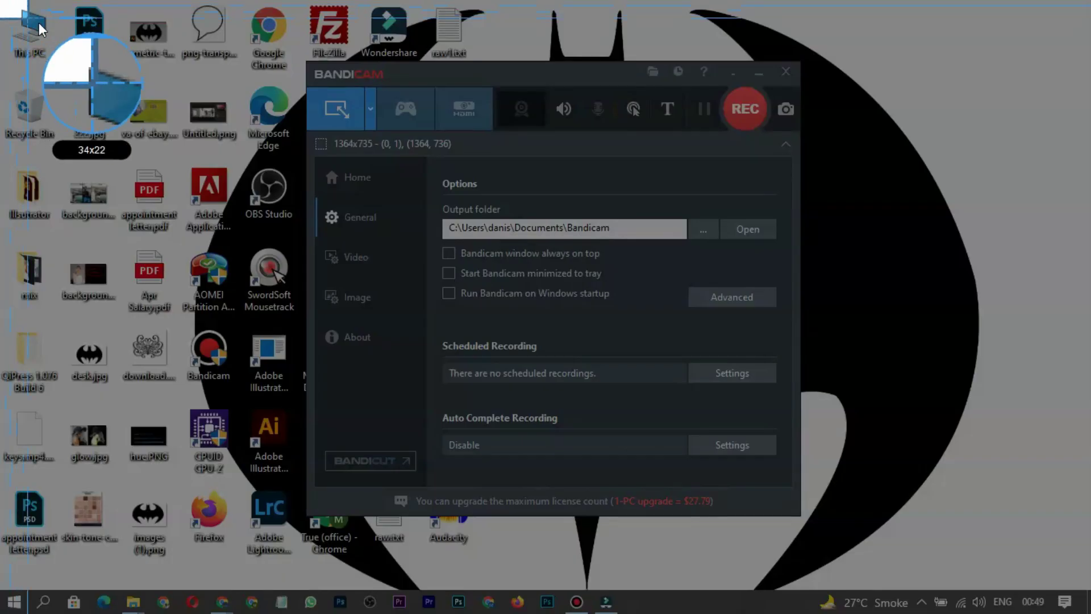
{"action": "left_click_drag", "start_coordinate": [1, 1], "coordinate": [1090, 590]}
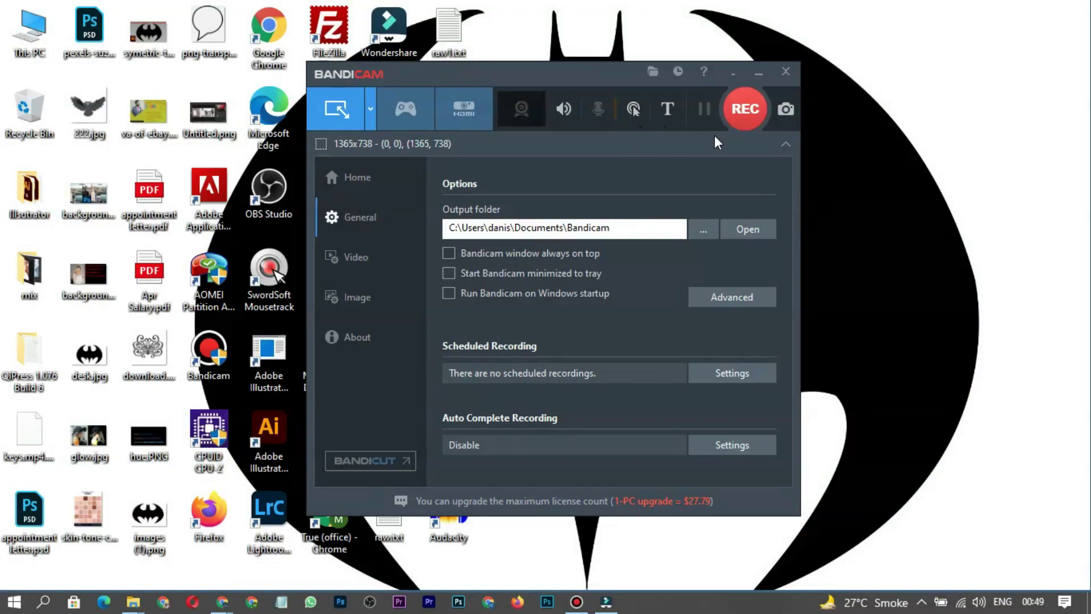
{"action": "left_click", "coordinate": [744, 111]}
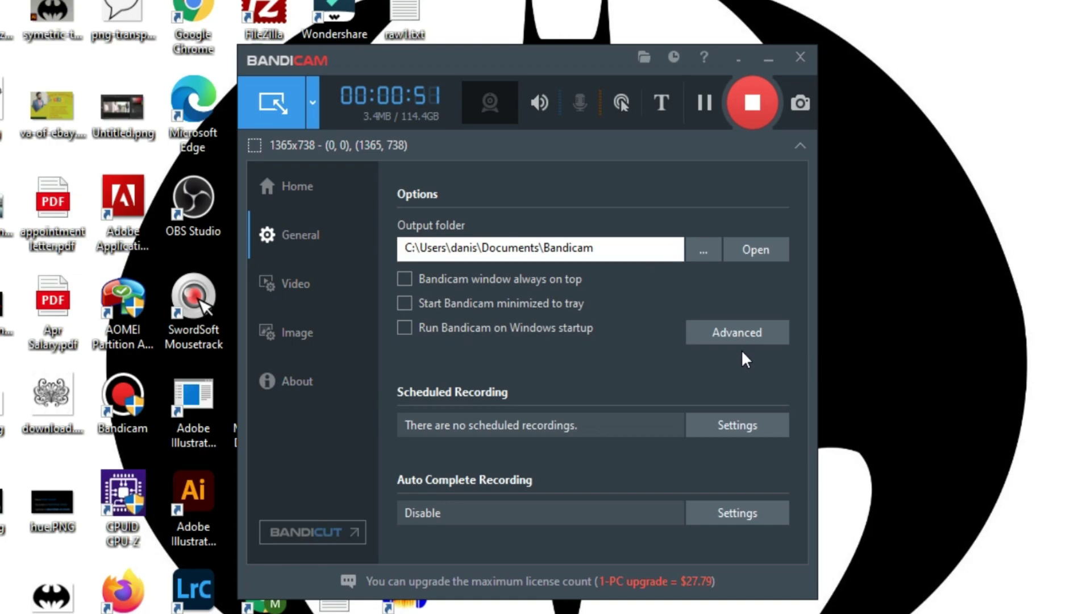
Open the advanced options and review the General, Output, Hooking, Language and Others settings.
{"action": "left_click", "coordinate": [731, 334]}
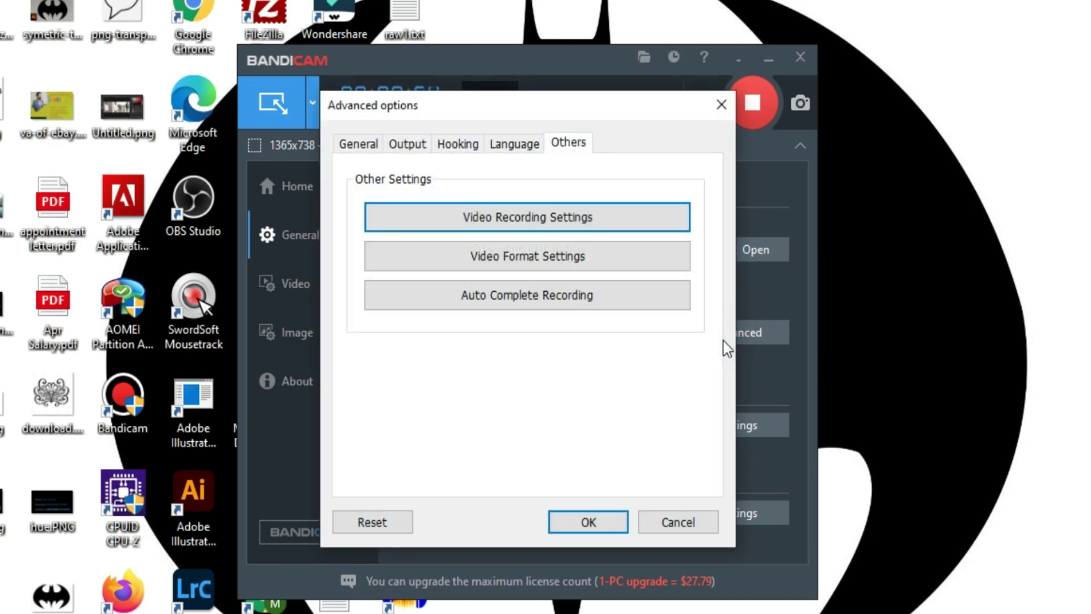
{"action": "left_click", "coordinate": [361, 149]}
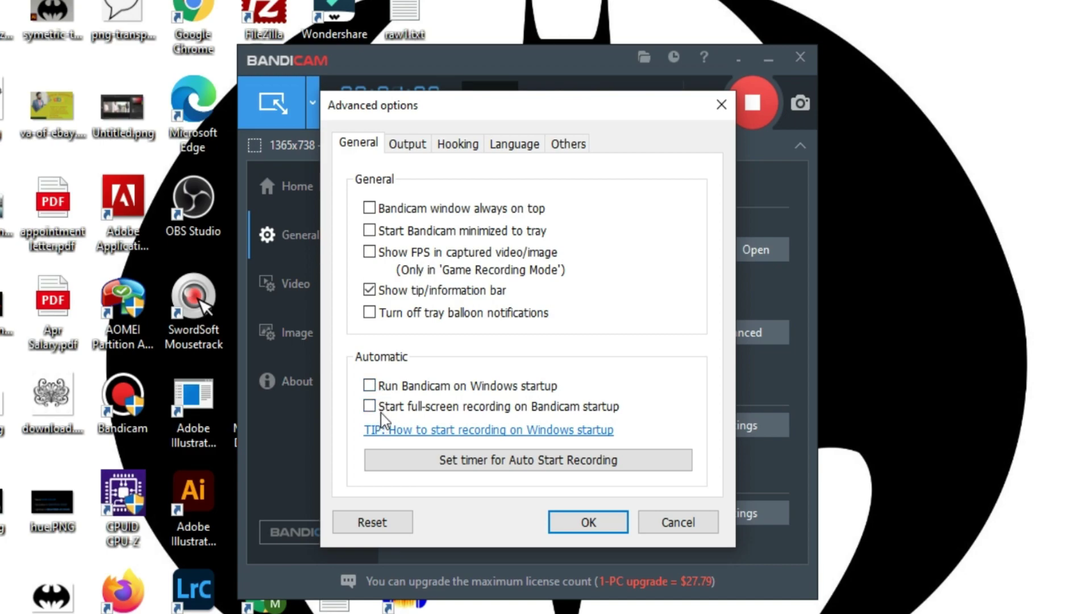
{"action": "left_click", "coordinate": [406, 150]}
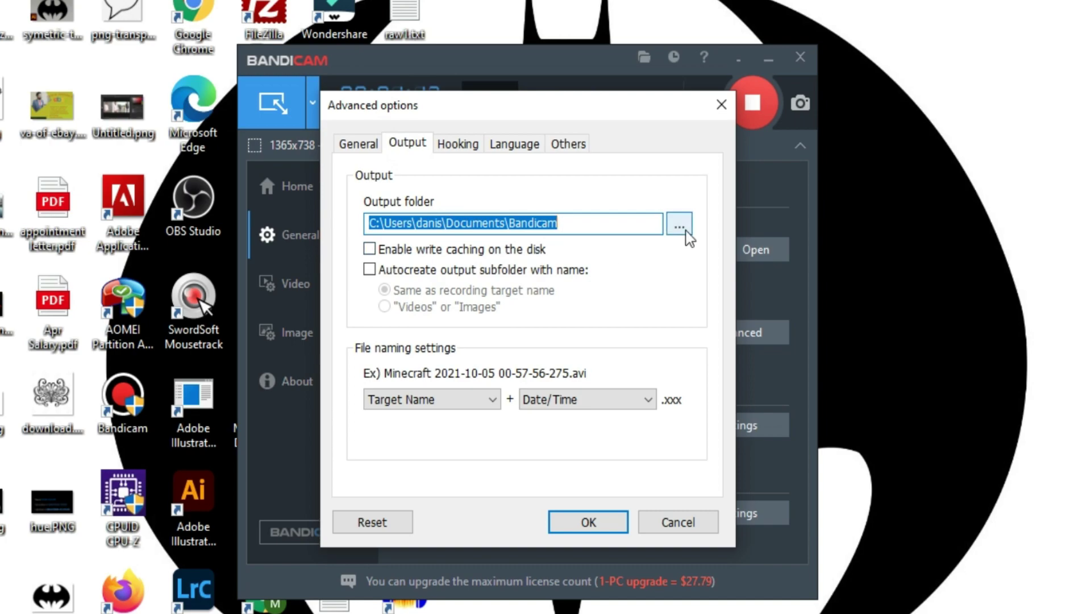
{"action": "left_click", "coordinate": [461, 144]}
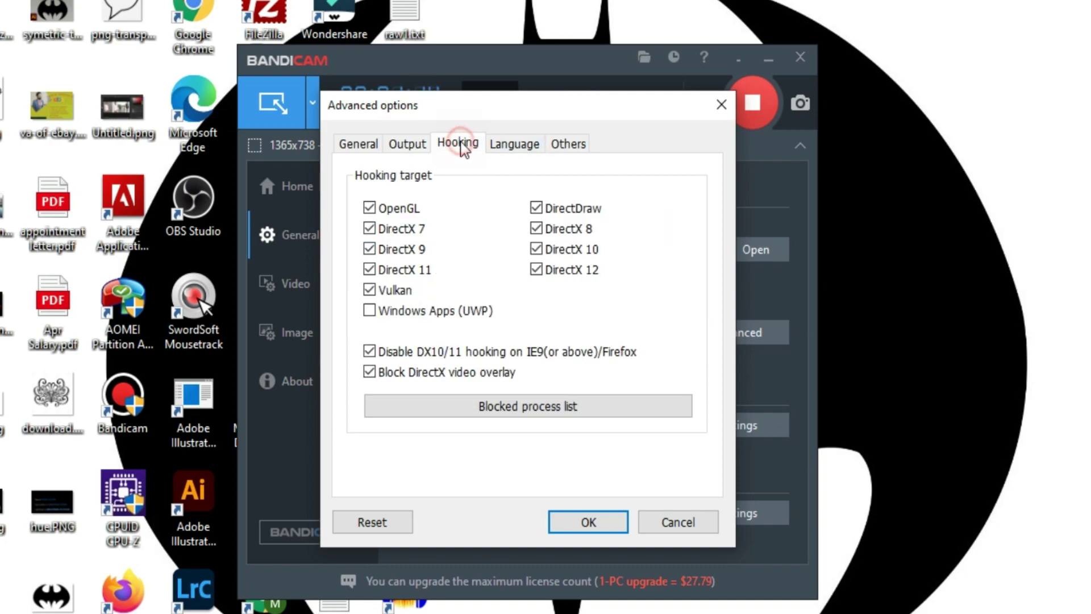
{"action": "left_click", "coordinate": [523, 152]}
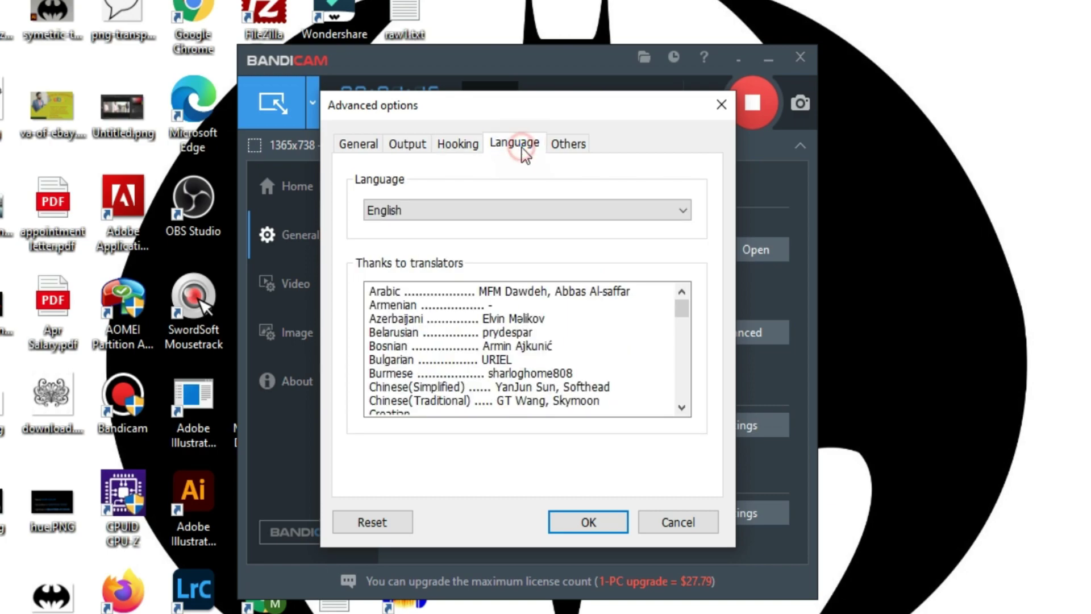
{"action": "left_click", "coordinate": [585, 146]}
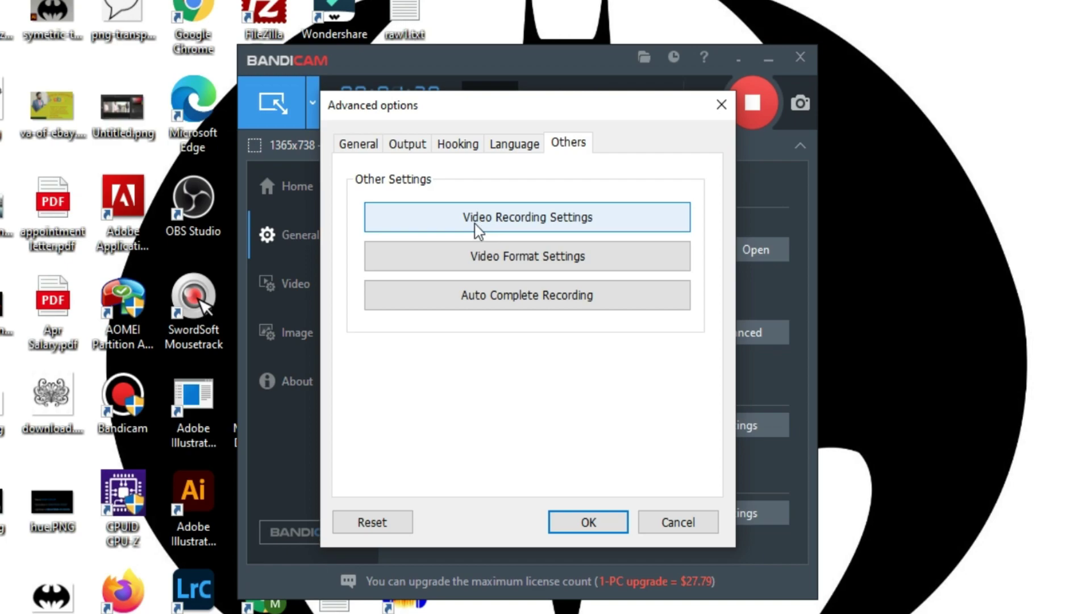
In the sound section of the video recording settings, set the microphone to Microphone (2- High Definition Audio Device).
{"action": "left_click", "coordinate": [540, 218]}
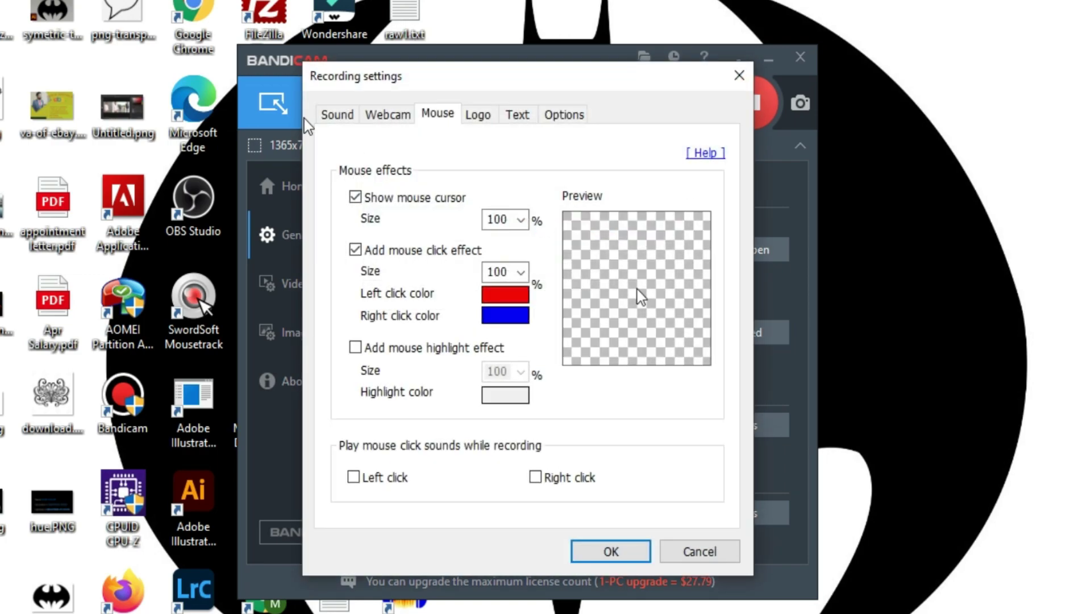
{"action": "left_click", "coordinate": [335, 114]}
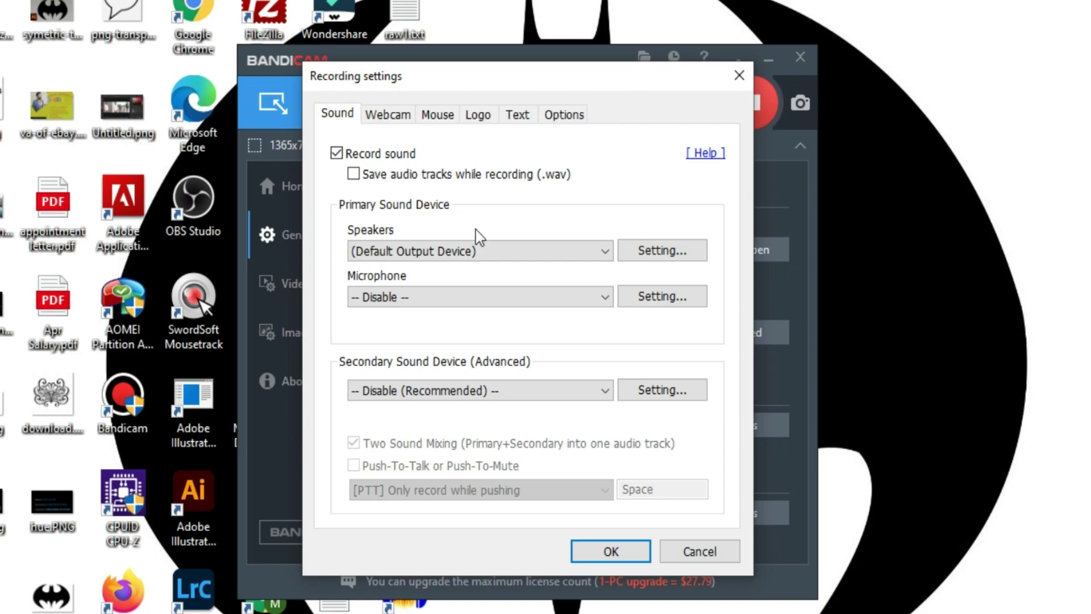
{"action": "left_click", "coordinate": [511, 299]}
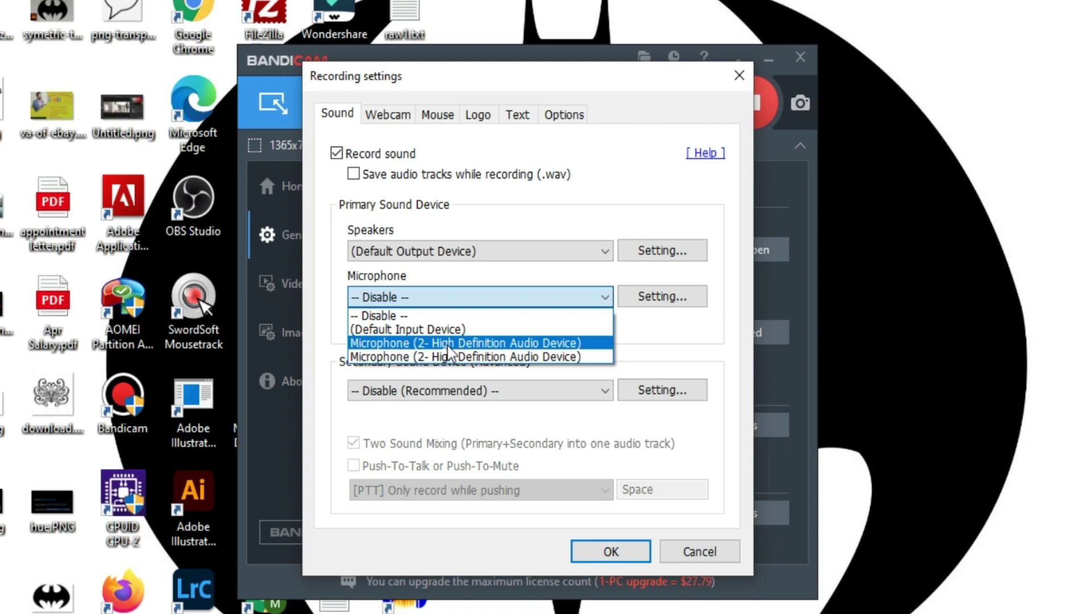
{"action": "left_click", "coordinate": [504, 344]}
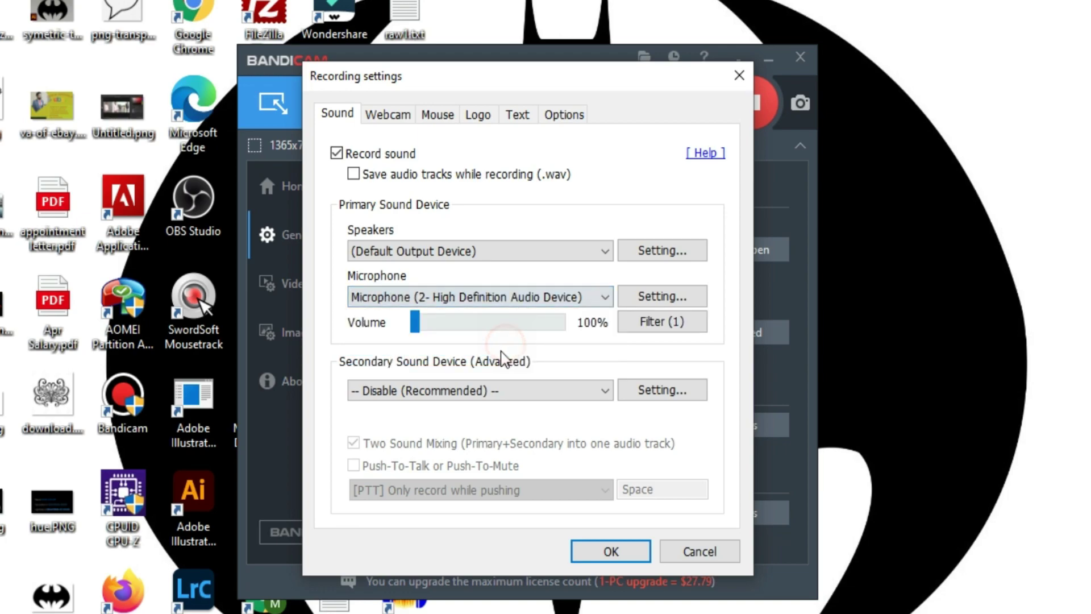
Try out the microphone volume by raising it and lowering it to 0%.
{"action": "left_click", "coordinate": [419, 322]}
{"action": "left_click_drag", "start_coordinate": [420, 322], "coordinate": [551, 329]}
{"action": "left_click_drag", "start_coordinate": [560, 322], "coordinate": [409, 330]}
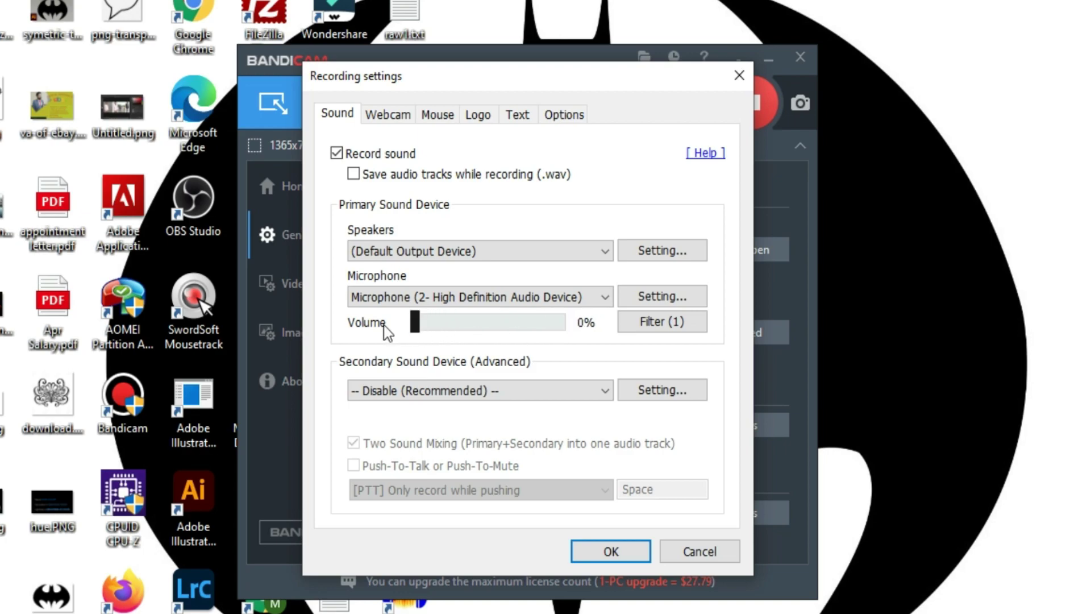
{"action": "left_click_drag", "start_coordinate": [418, 332], "coordinate": [419, 333]}
Enable the webcam overlay for the video and choose to save webcam video as a separate .mp4 file.
{"action": "left_click", "coordinate": [388, 113]}
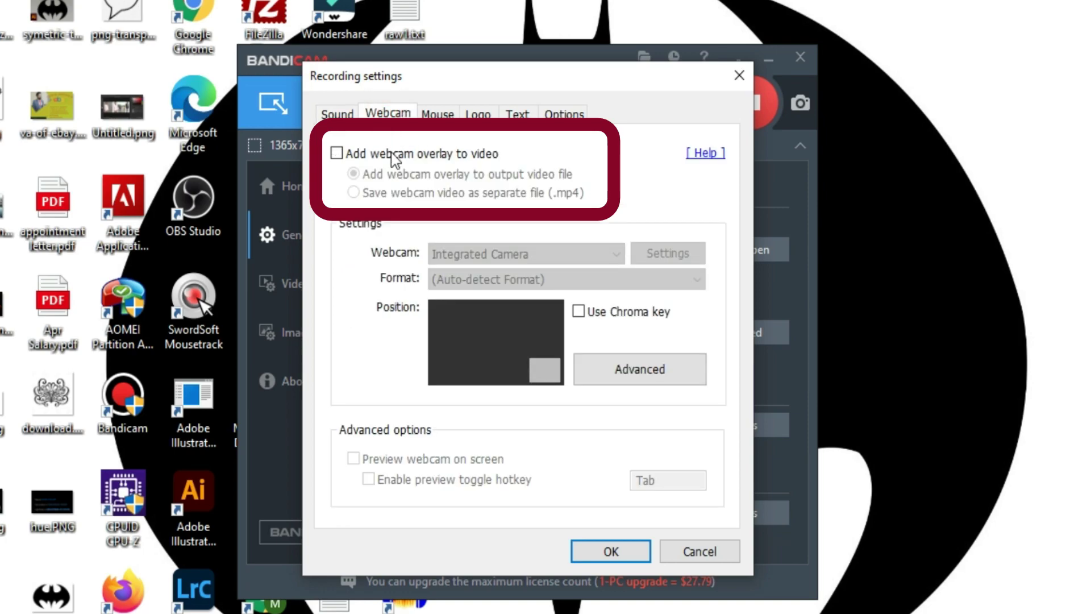
{"action": "left_click", "coordinate": [336, 154]}
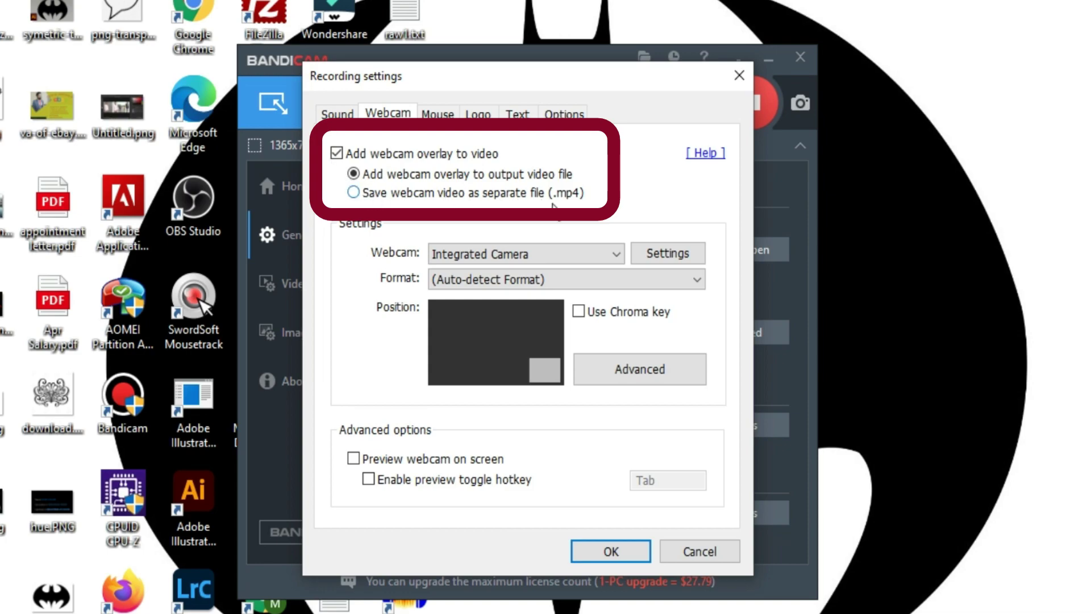
{"action": "left_click", "coordinate": [362, 195]}
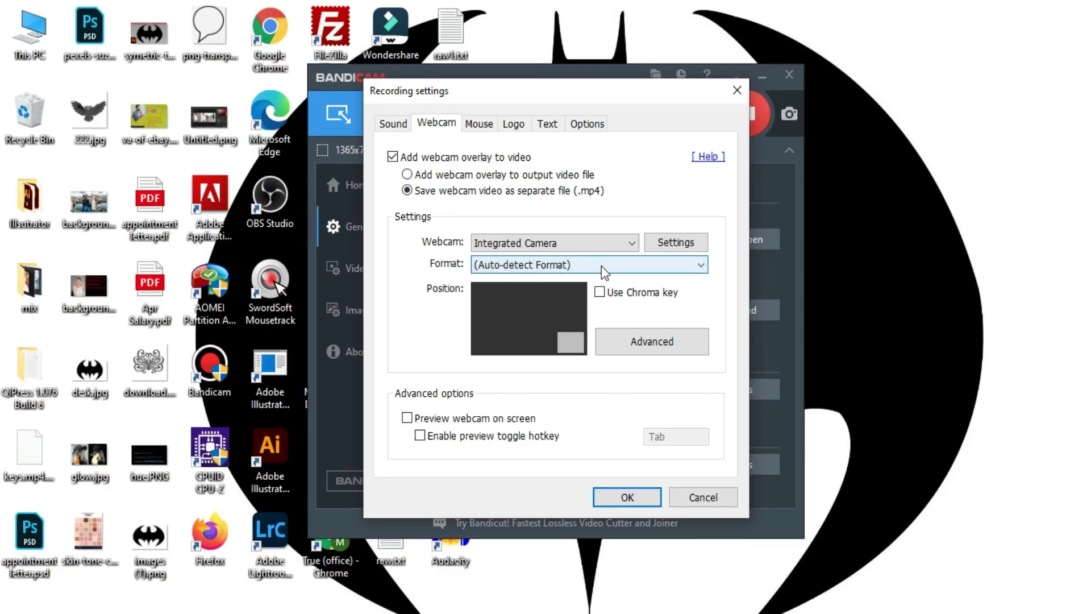
Look through the available webcam formats without choosing a different one.
{"action": "left_click", "coordinate": [602, 272]}
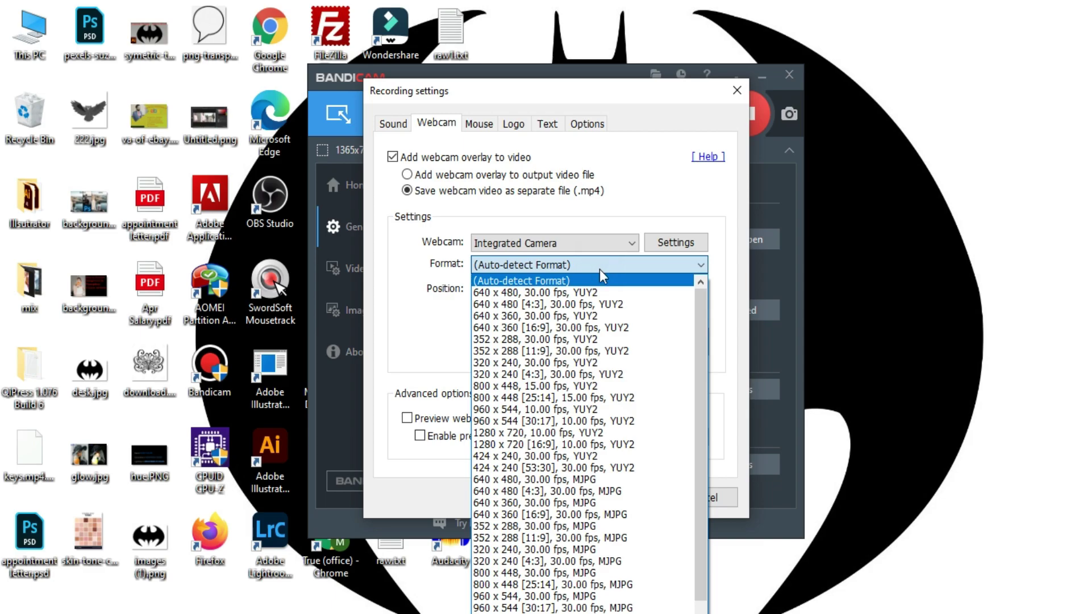
{"action": "scroll", "coordinate": [607, 377], "scroll_direction": "down", "scroll_amount": 1}
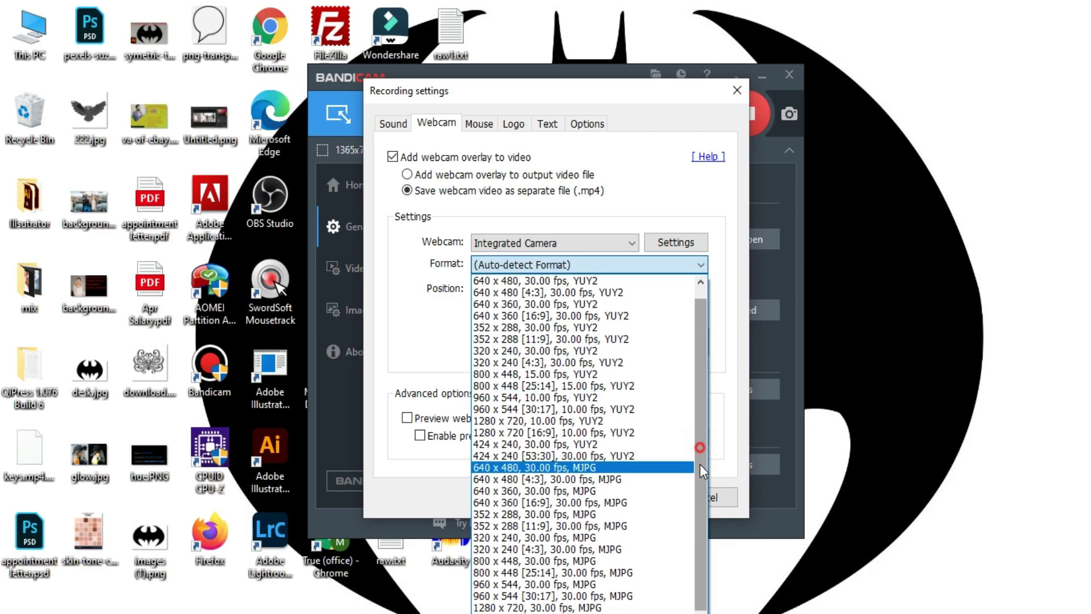
{"action": "left_click_drag", "start_coordinate": [700, 485], "coordinate": [701, 428]}
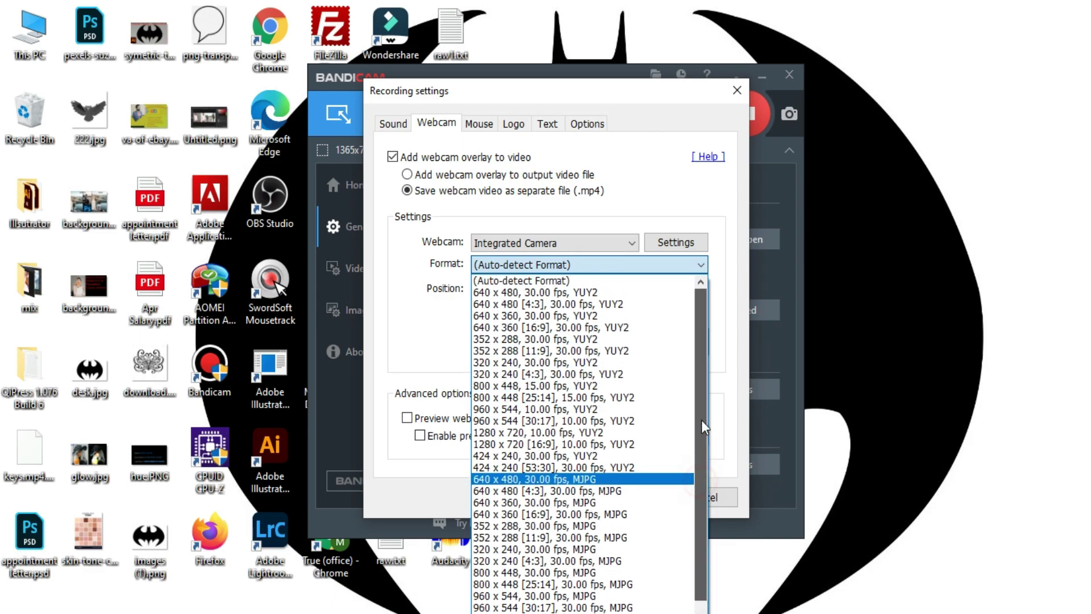
{"action": "left_click", "coordinate": [430, 329]}
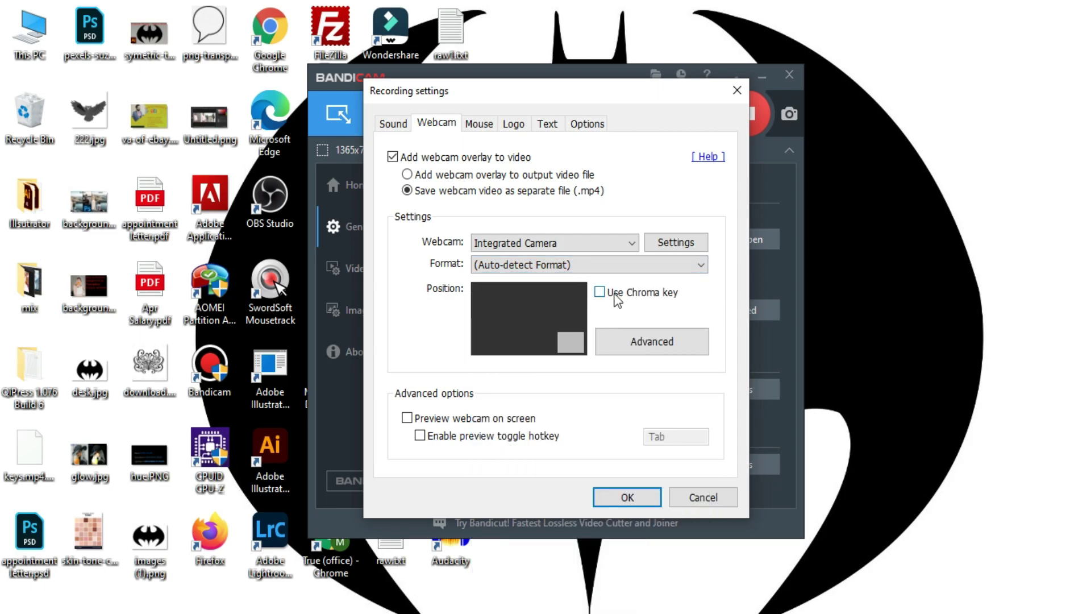
Enable chroma key for the webcam and set its format to 1280 x 720, 10.00 fps, YUY2 in the advanced settings.
{"action": "left_click", "coordinate": [601, 292]}
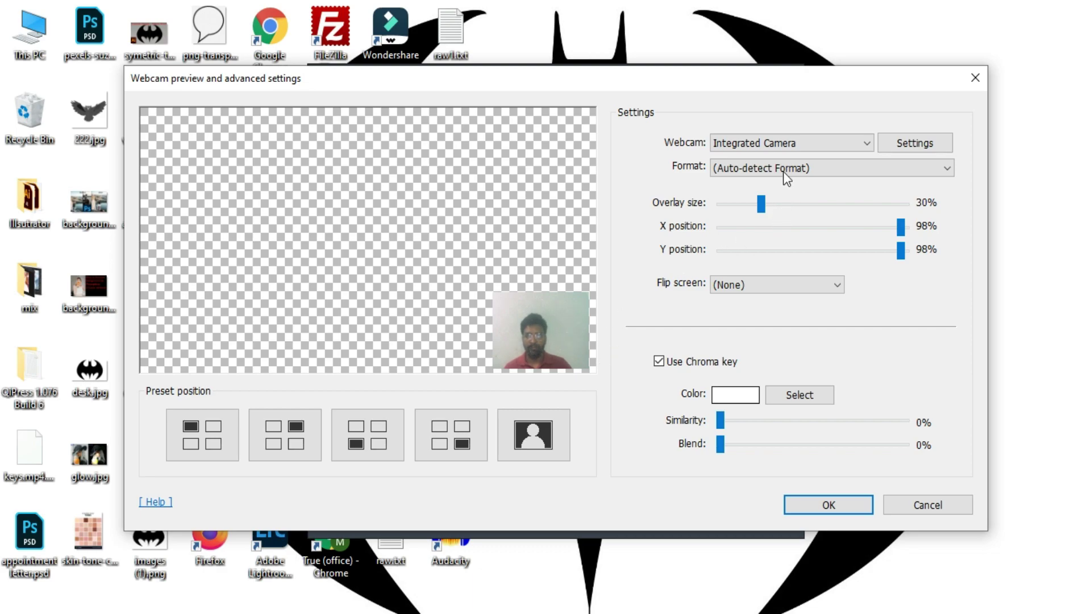
{"action": "left_click", "coordinate": [766, 173]}
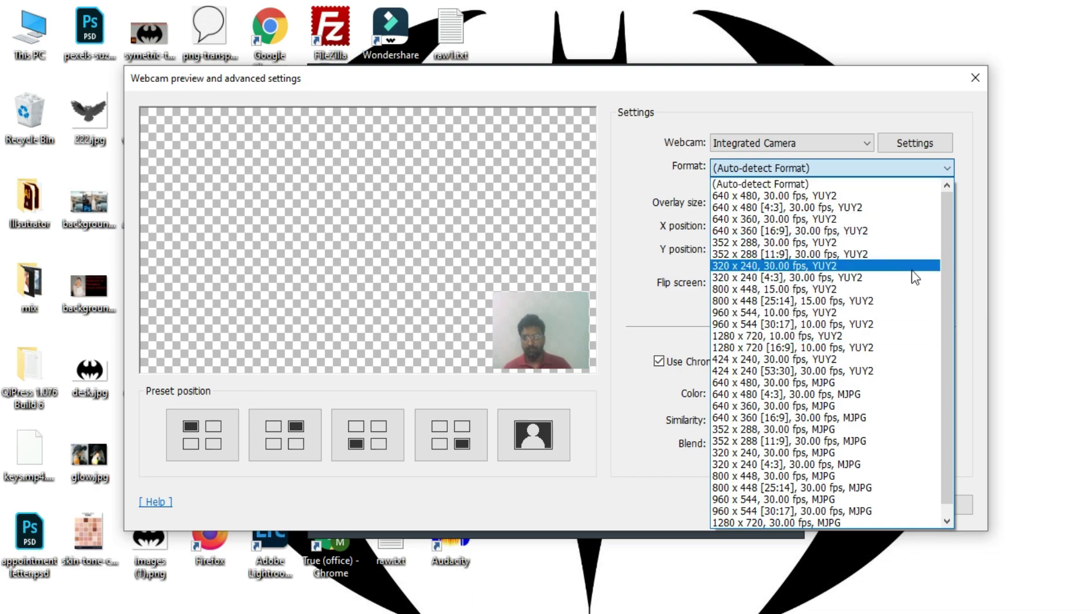
{"action": "left_click", "coordinate": [841, 336]}
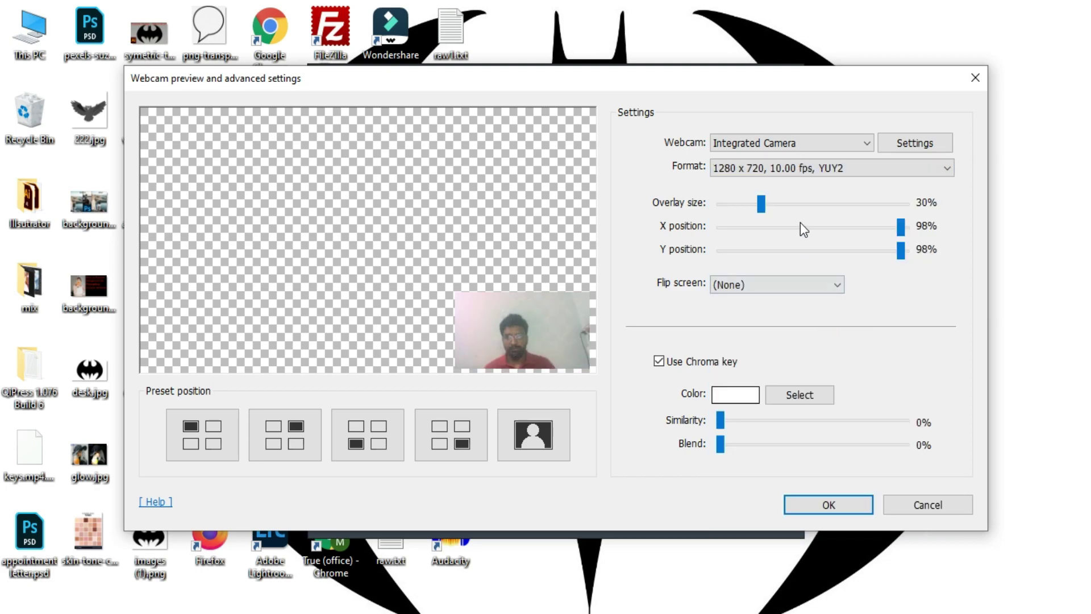
Flip the webcam image horizontally and set its format to Auto-detect Format.
{"action": "left_click", "coordinate": [718, 285]}
{"action": "left_click", "coordinate": [745, 308]}
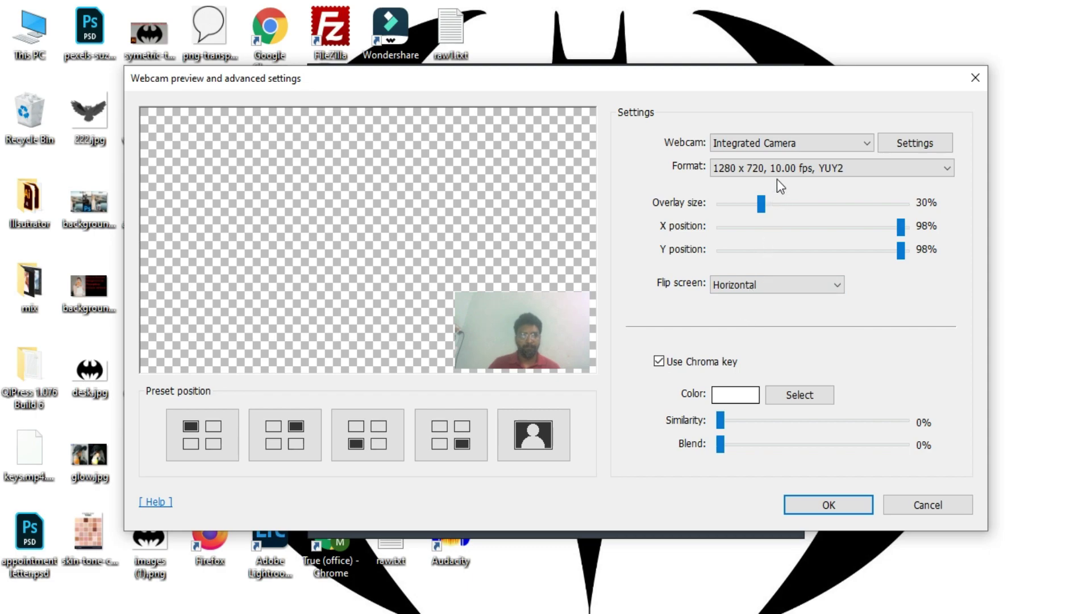
{"action": "scroll", "coordinate": [774, 171], "scroll_direction": "down", "scroll_amount": 1}
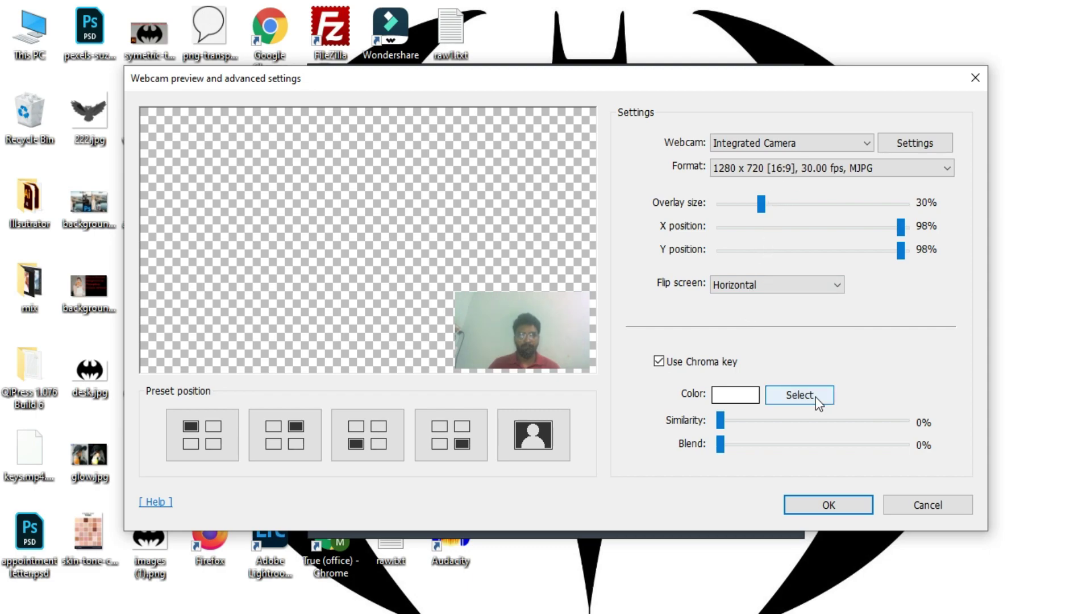
{"action": "left_click", "coordinate": [810, 167]}
{"action": "left_click_drag", "start_coordinate": [943, 276], "coordinate": [945, 247]}
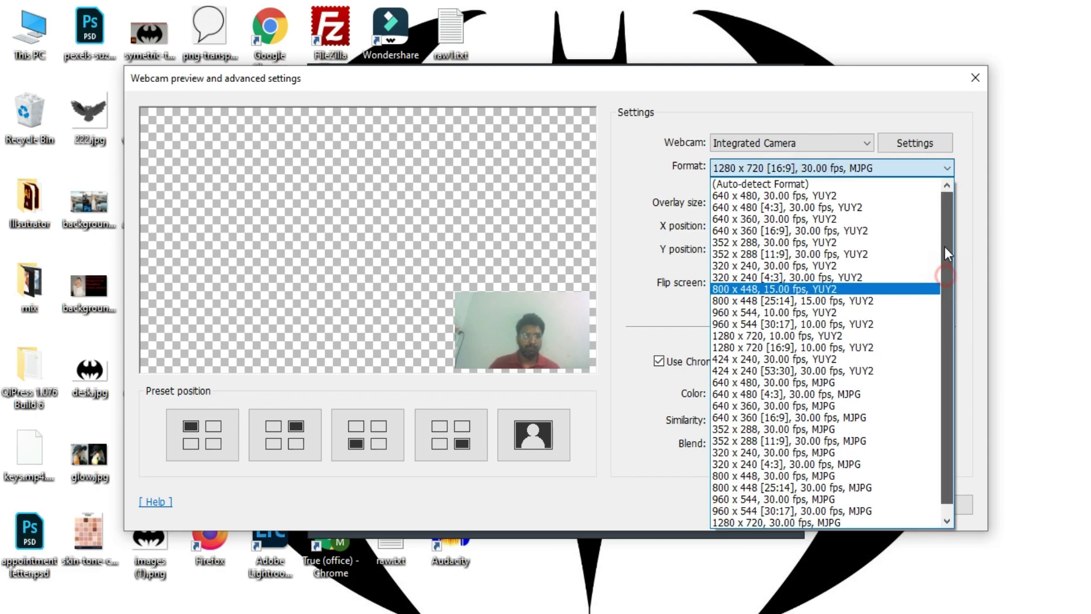
{"action": "left_click", "coordinate": [821, 183]}
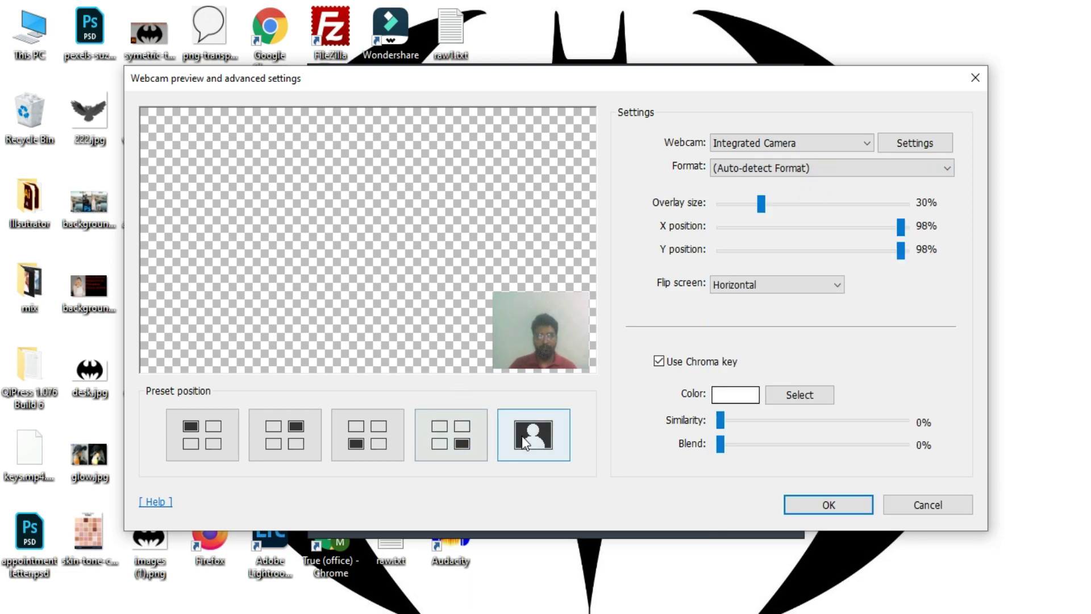
Try the full-frame preset position for the webcam overlay, and return it to the lower-right corner preset.
{"action": "left_click", "coordinate": [539, 441]}
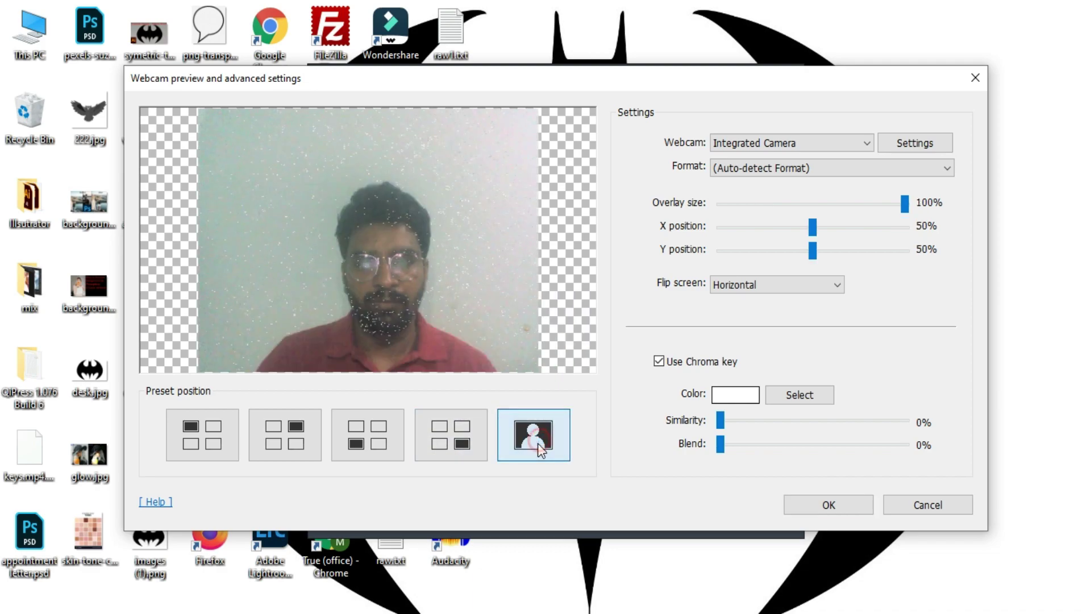
{"action": "left_click", "coordinate": [459, 449]}
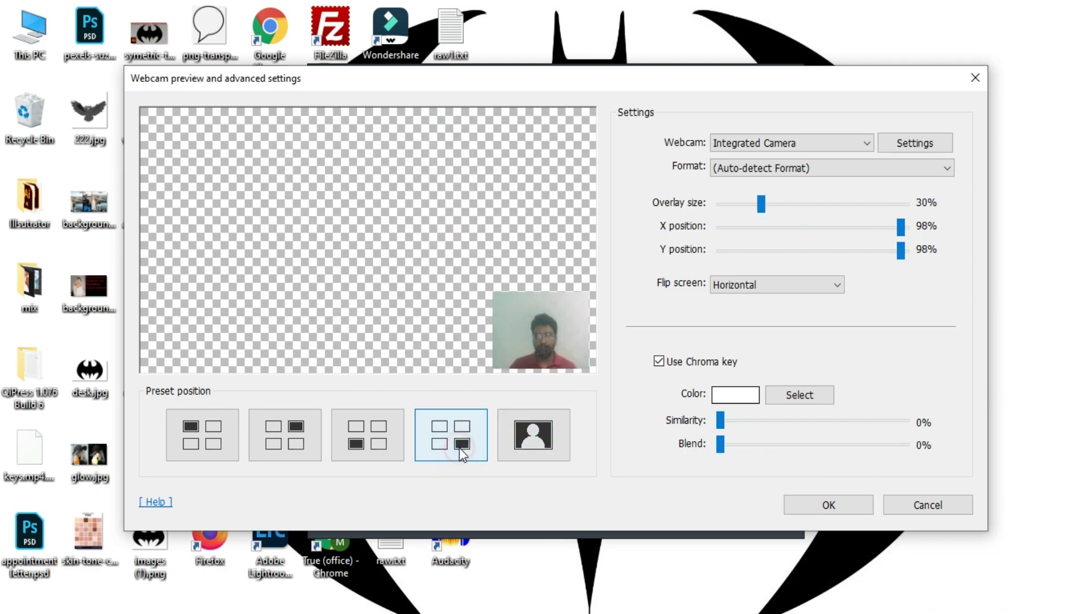
Try the lower-left, upper-right and upper-left preset positions for the webcam overlay, and return it to the lower-right corner preset.
{"action": "left_click", "coordinate": [377, 447]}
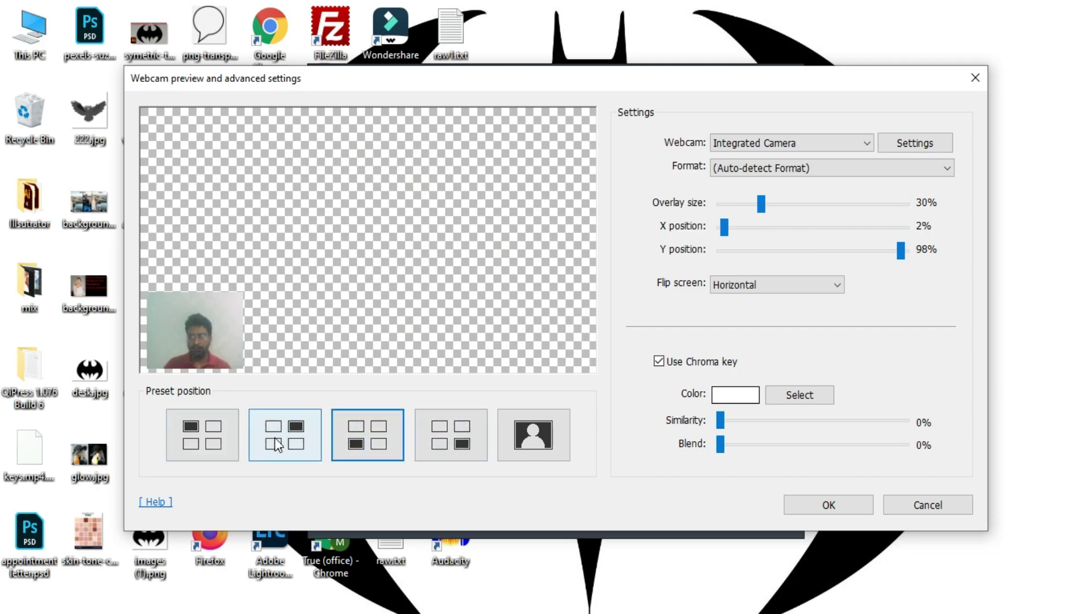
{"action": "left_click", "coordinate": [274, 438]}
{"action": "left_click", "coordinate": [204, 438]}
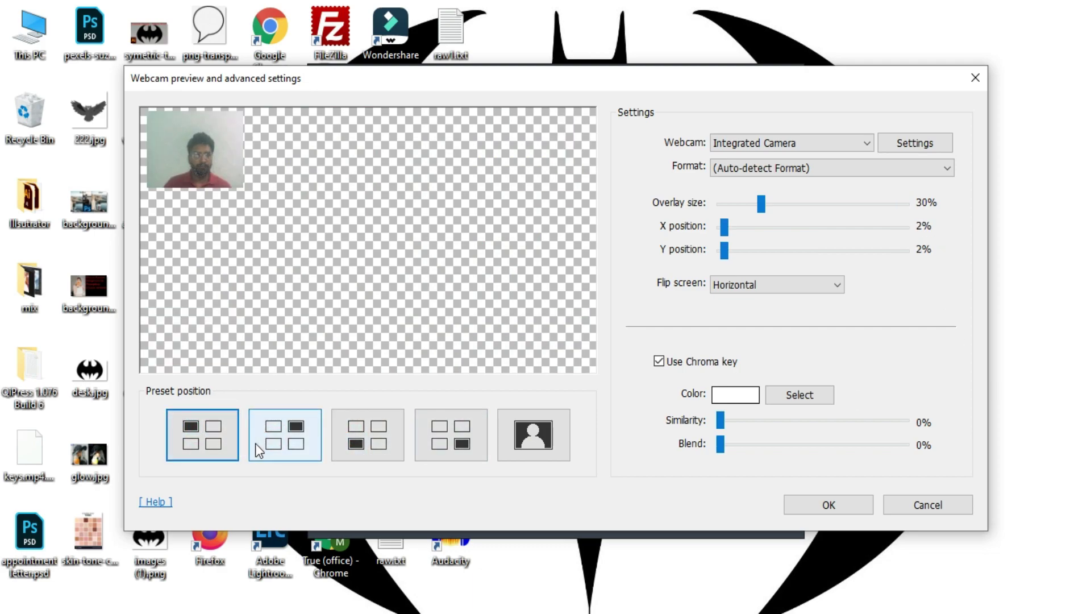
{"action": "left_click", "coordinate": [451, 437]}
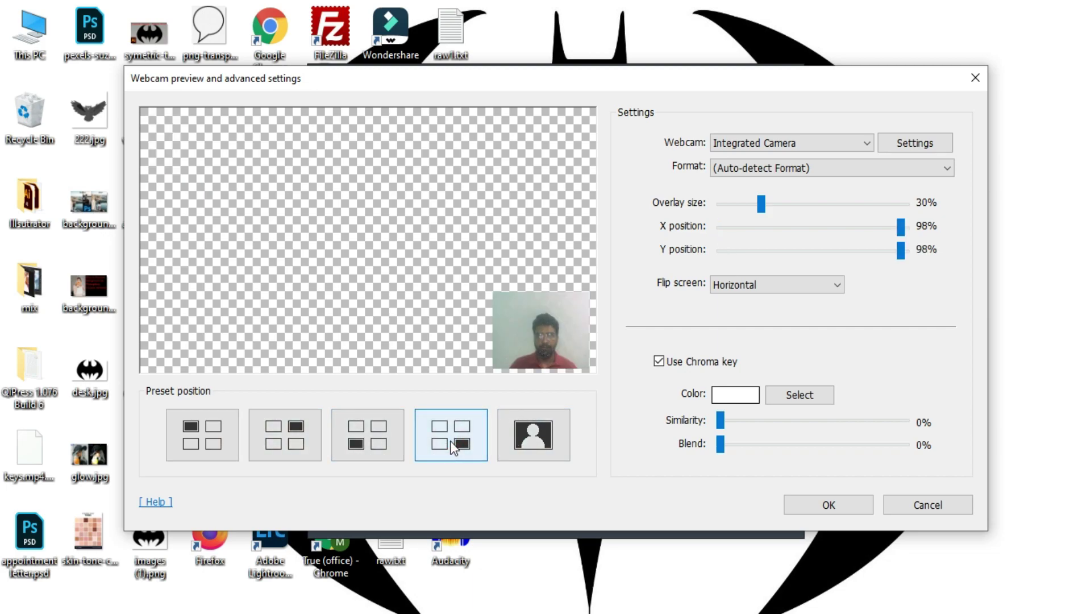
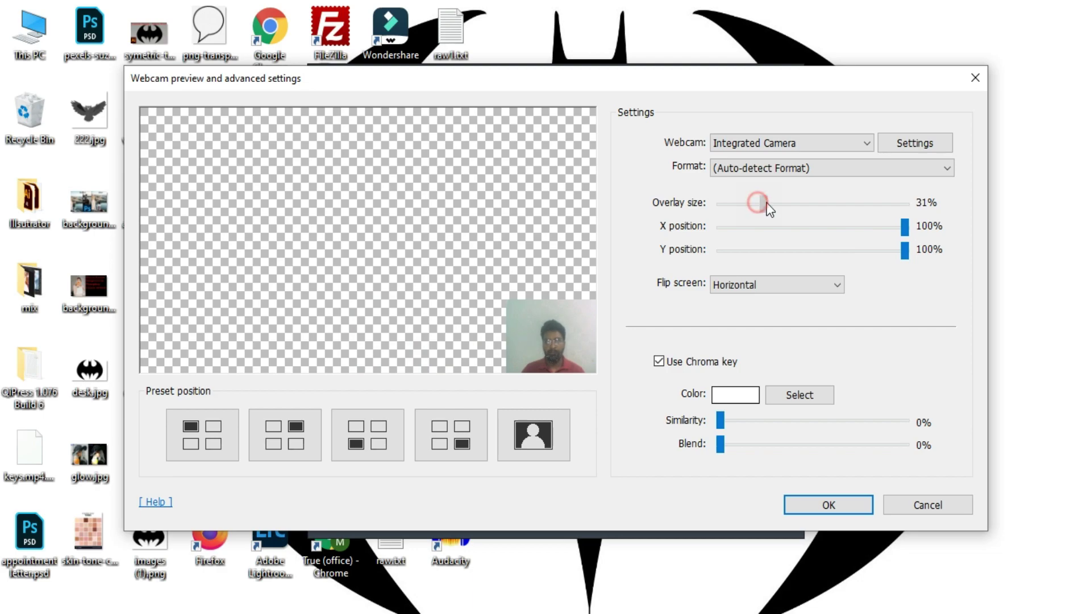
{"action": "left_click", "coordinate": [775, 170]}
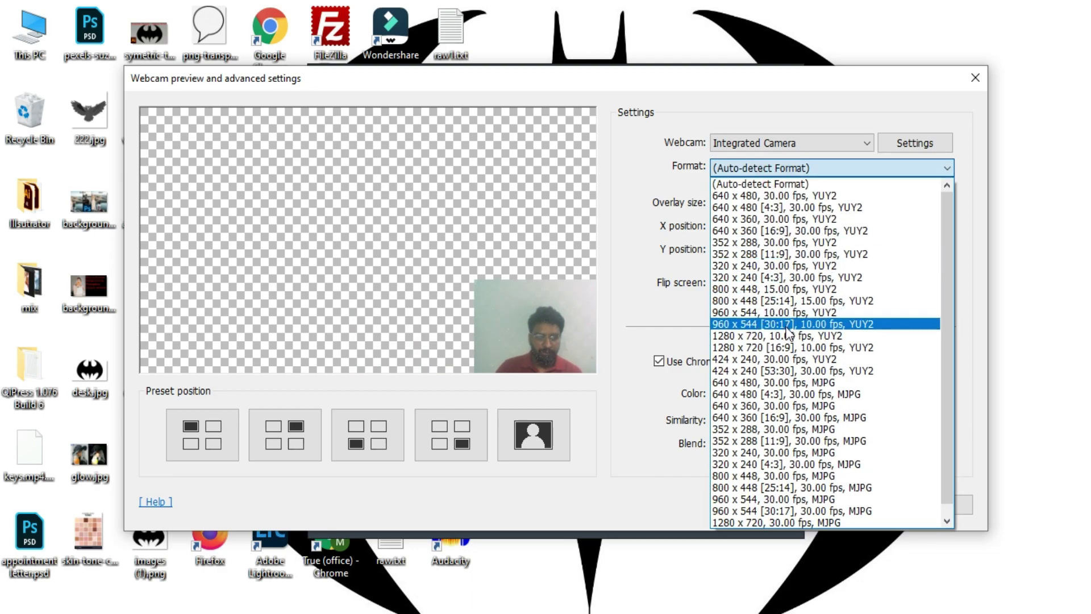
{"action": "left_click", "coordinate": [786, 335]}
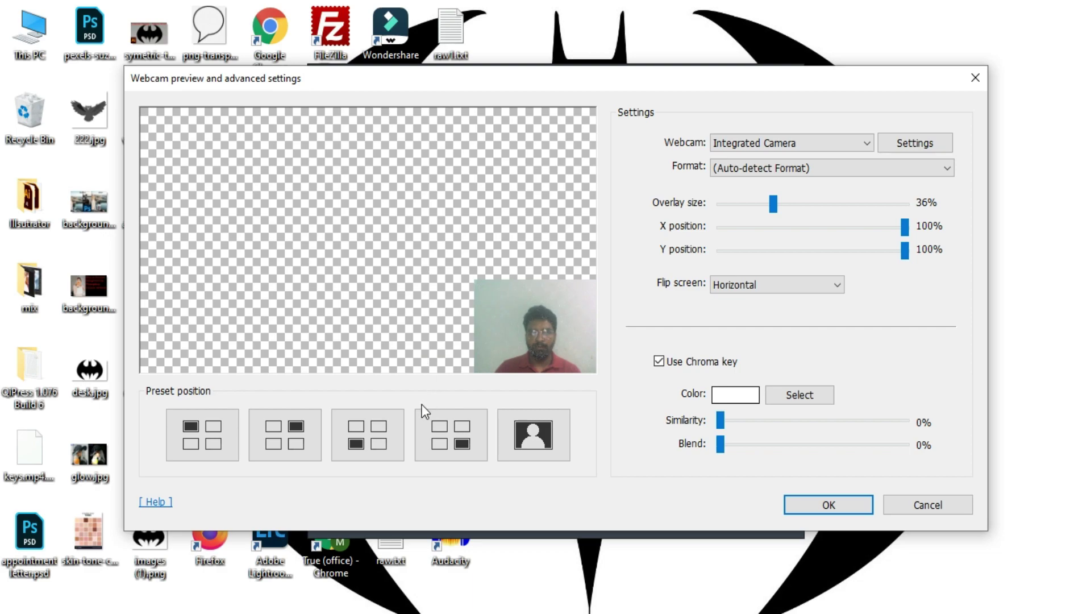
Try the webcam overlay at the upper-right preset with X position 100%, Y position 0% and overlay size 53%, and turn off chroma key.
{"action": "left_click", "coordinate": [292, 439]}
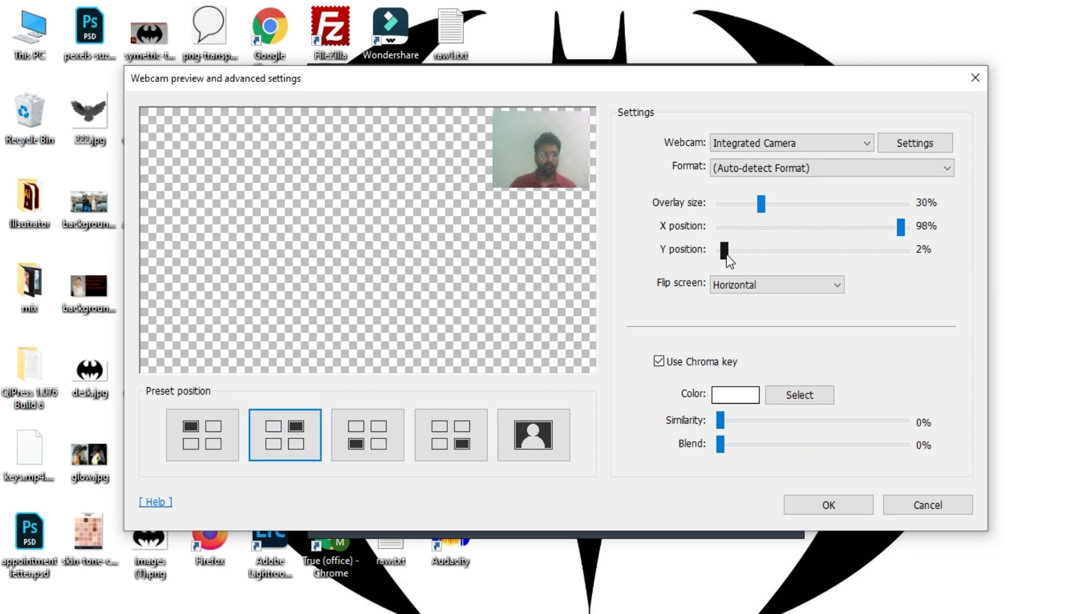
{"action": "left_click_drag", "start_coordinate": [726, 254], "coordinate": [715, 251]}
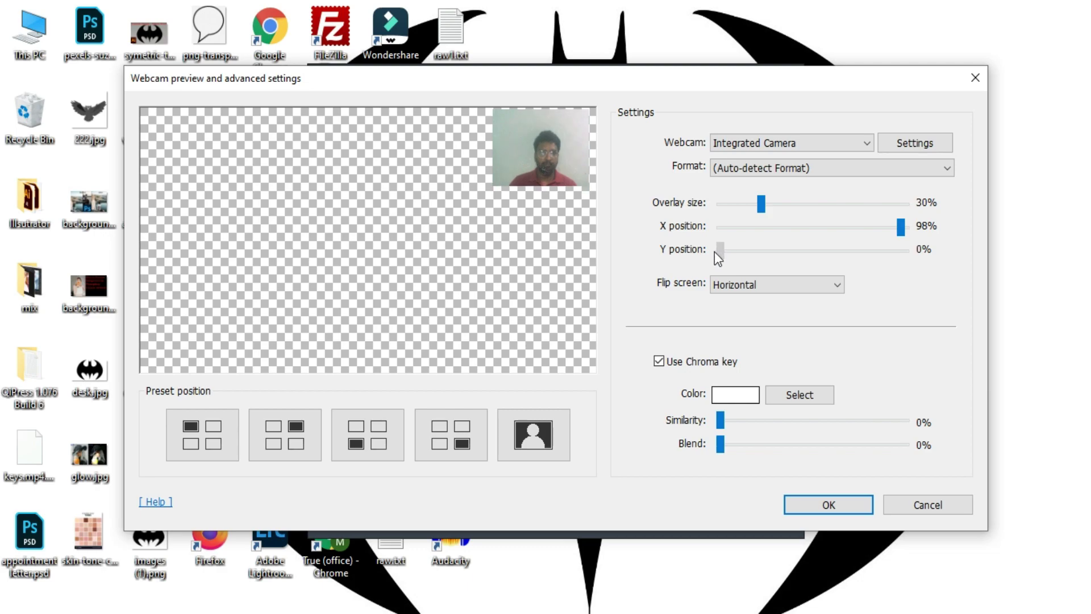
{"action": "left_click_drag", "start_coordinate": [903, 231], "coordinate": [915, 230]}
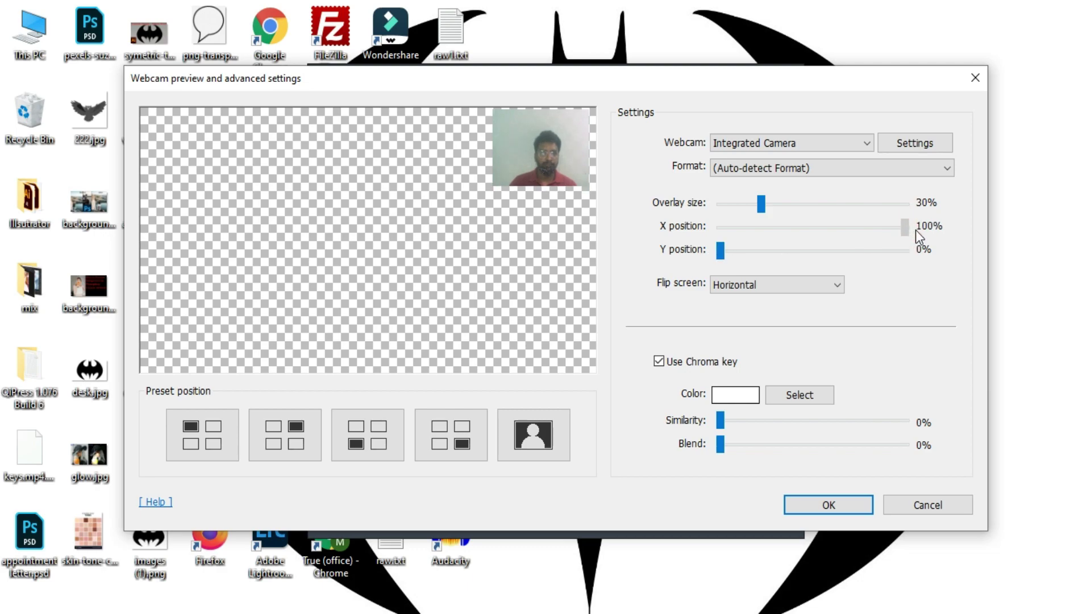
{"action": "left_click_drag", "start_coordinate": [764, 210], "coordinate": [811, 210]}
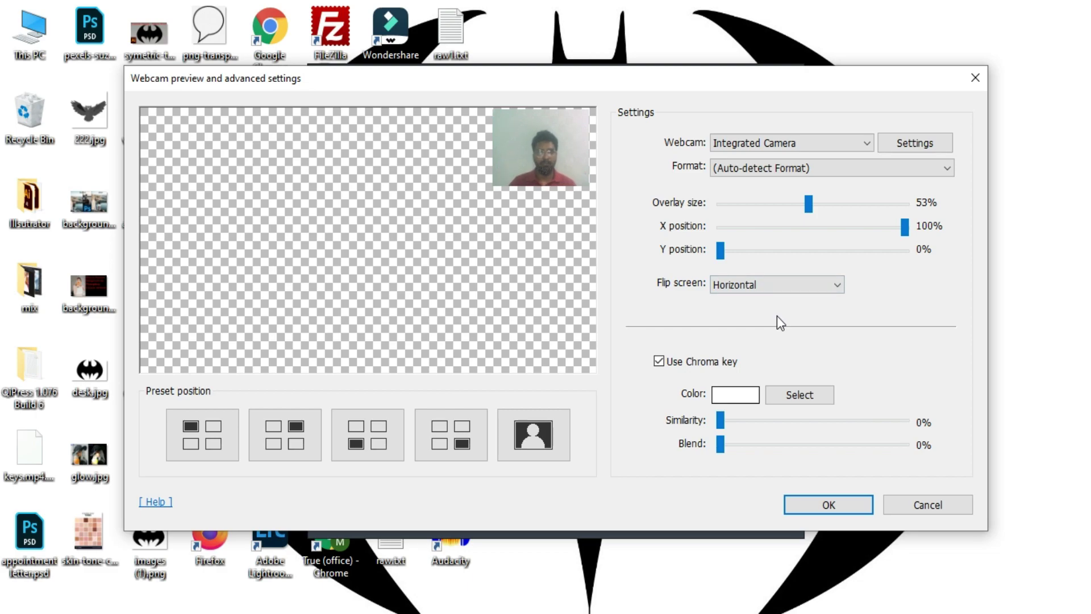
{"action": "left_click", "coordinate": [659, 361]}
In the webcam's camera control properties, switch automatic exposure off and on again, and try pan 5 and tilt 7.
{"action": "left_click", "coordinate": [914, 143]}
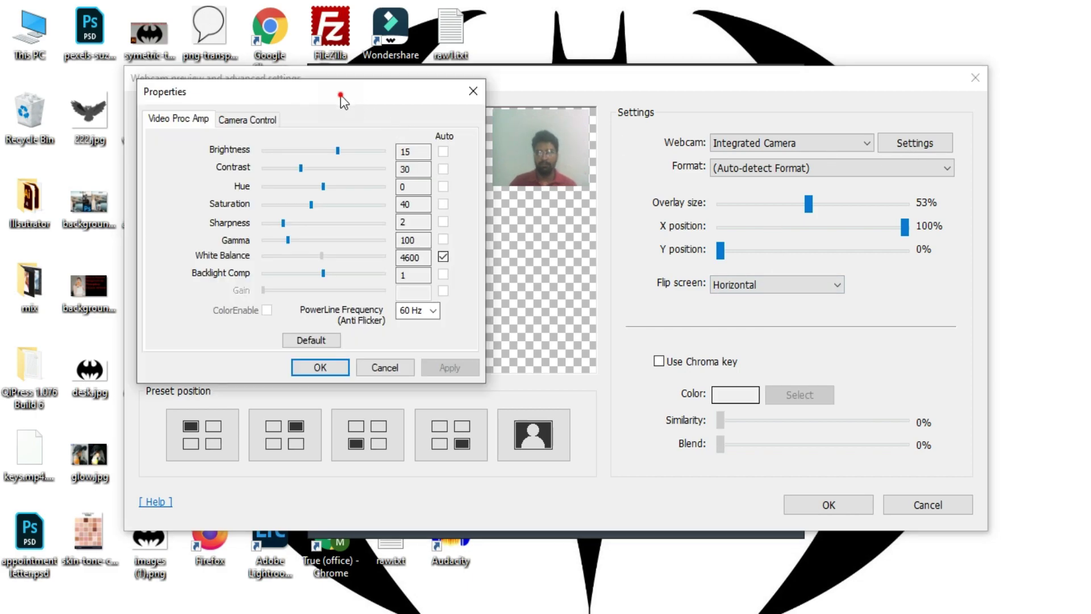
{"action": "left_click_drag", "start_coordinate": [340, 94], "coordinate": [463, 102]}
{"action": "left_click", "coordinate": [366, 133]}
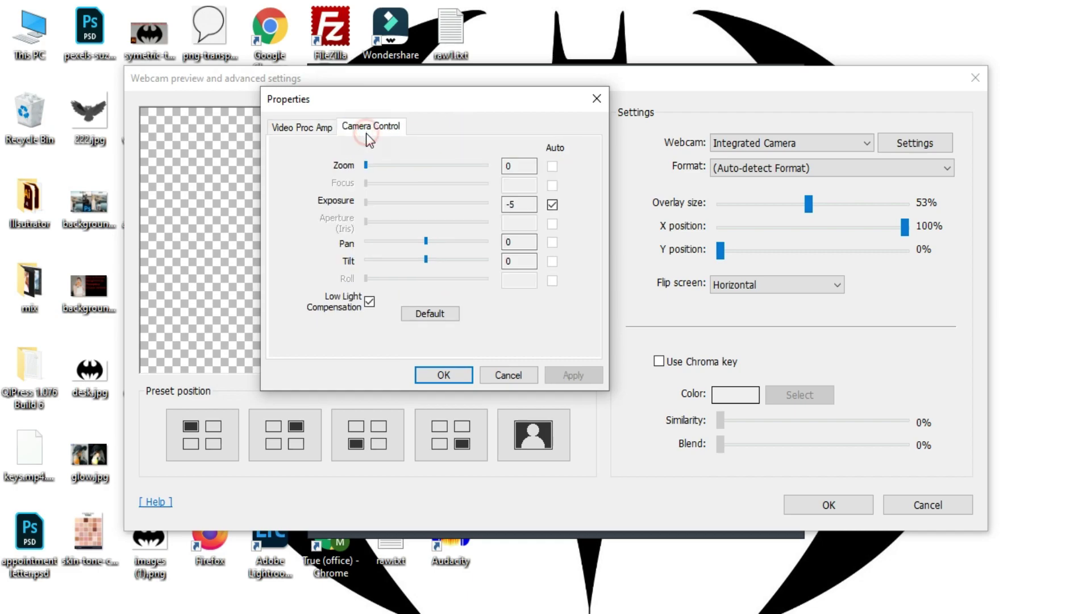
{"action": "left_click_drag", "start_coordinate": [428, 107], "coordinate": [833, 152]}
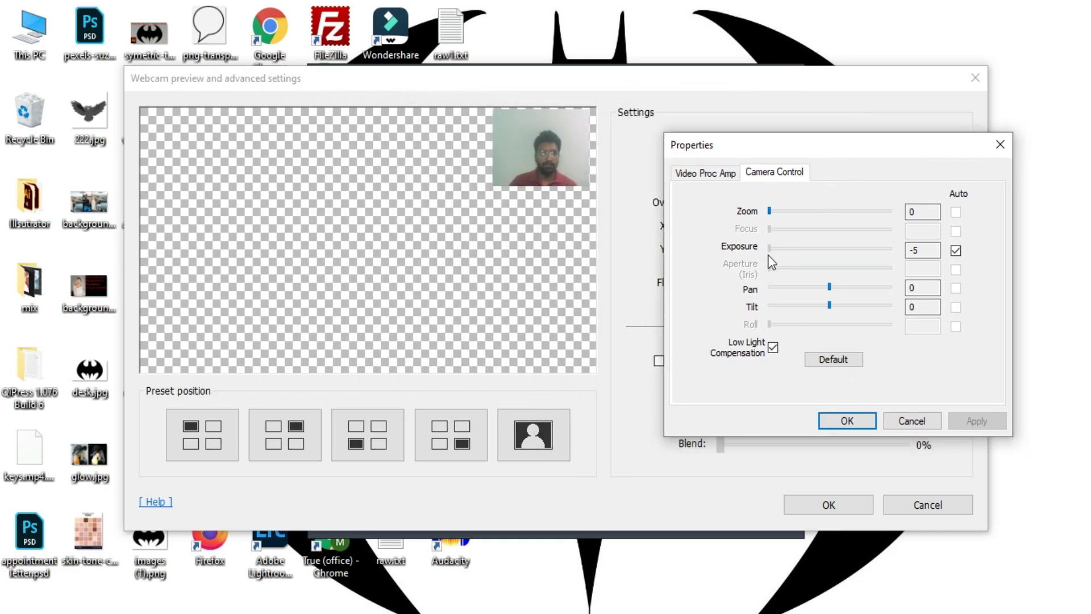
{"action": "left_click", "coordinate": [925, 249]}
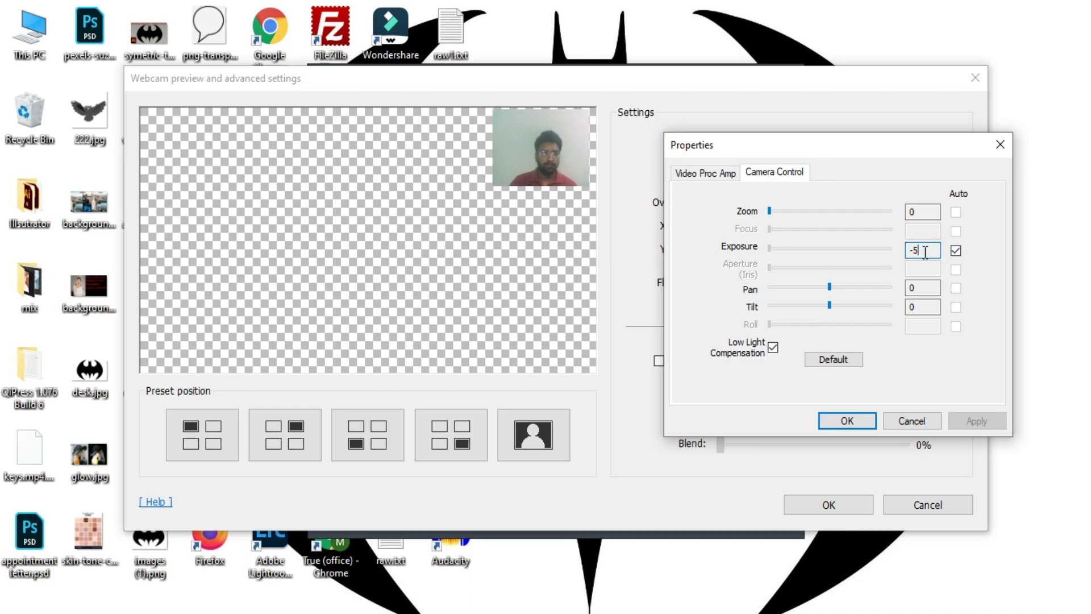
{"action": "left_click", "coordinate": [955, 251]}
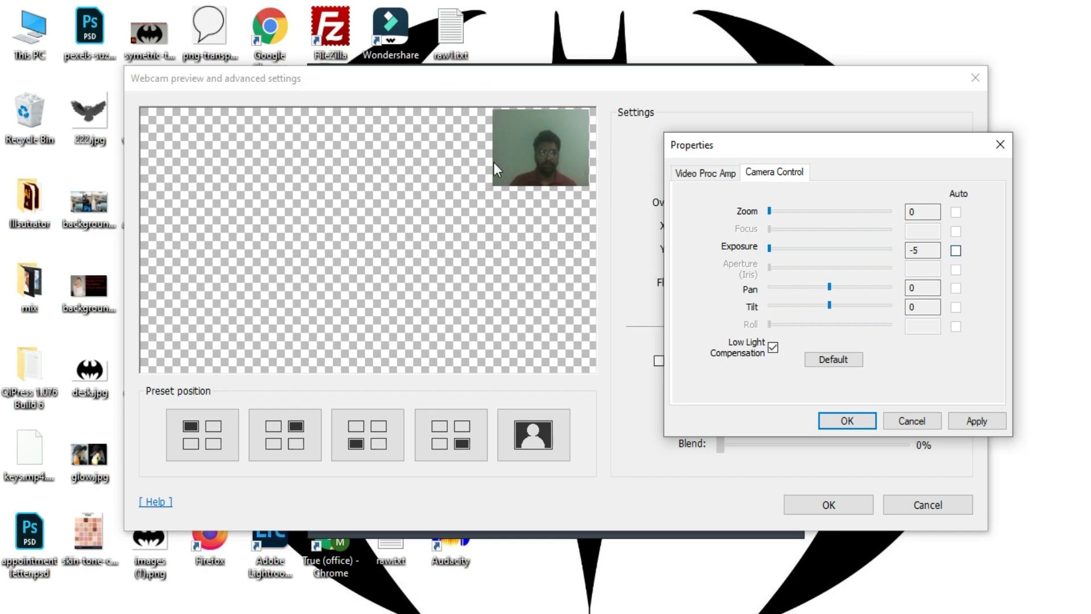
{"action": "left_click", "coordinate": [956, 251]}
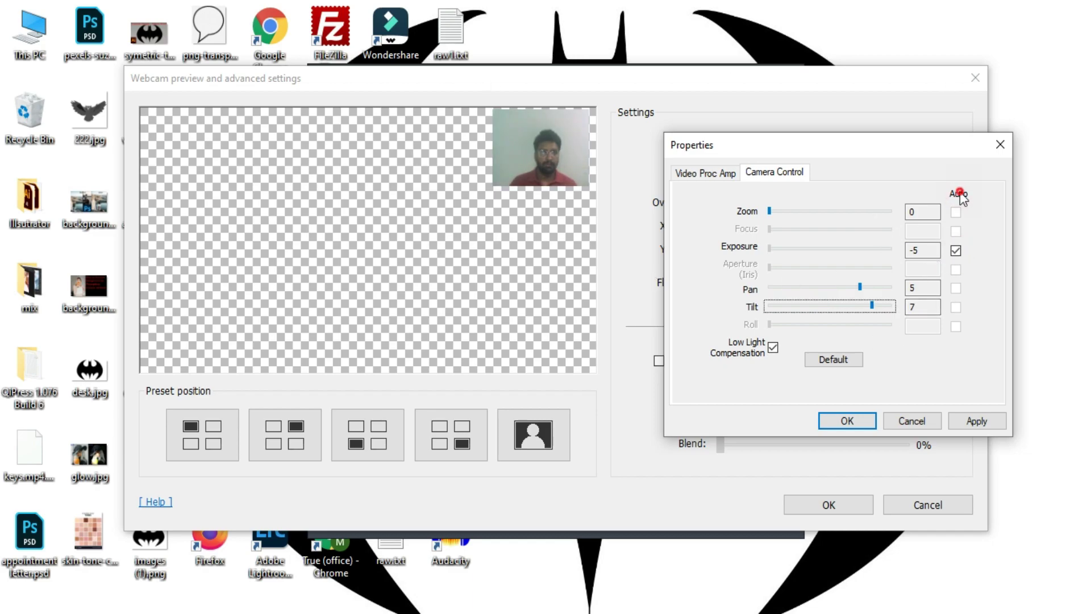
Try webcam brightness 36, contrast 52, hue -347, saturation 64, sharpness 3 and gamma 63, and discard the webcam properties and advanced settings changes.
{"action": "left_click", "coordinate": [704, 173]}
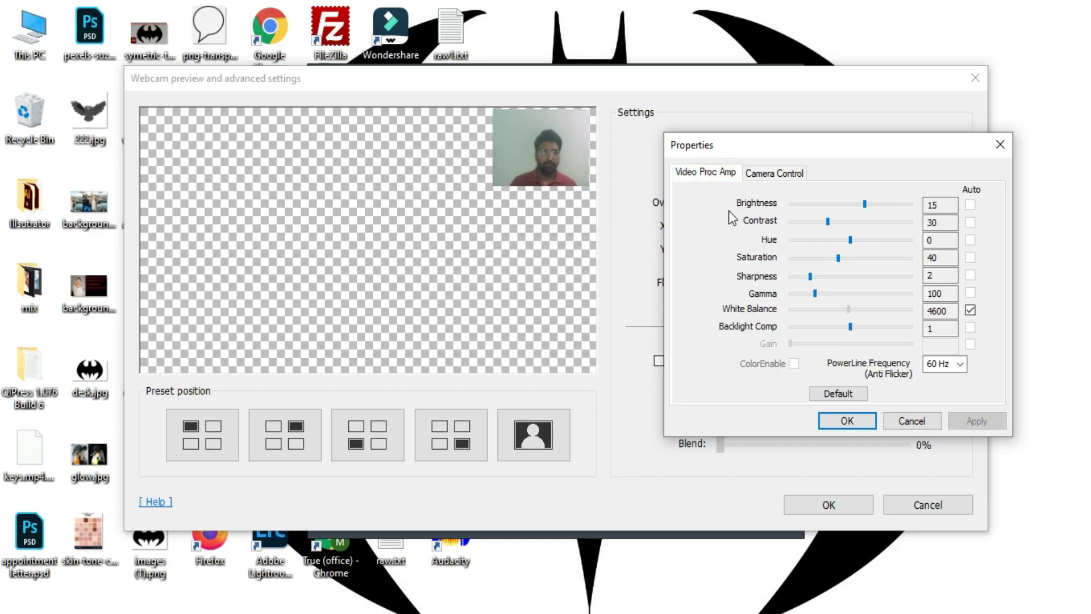
{"action": "left_click_drag", "start_coordinate": [864, 204], "coordinate": [853, 258]}
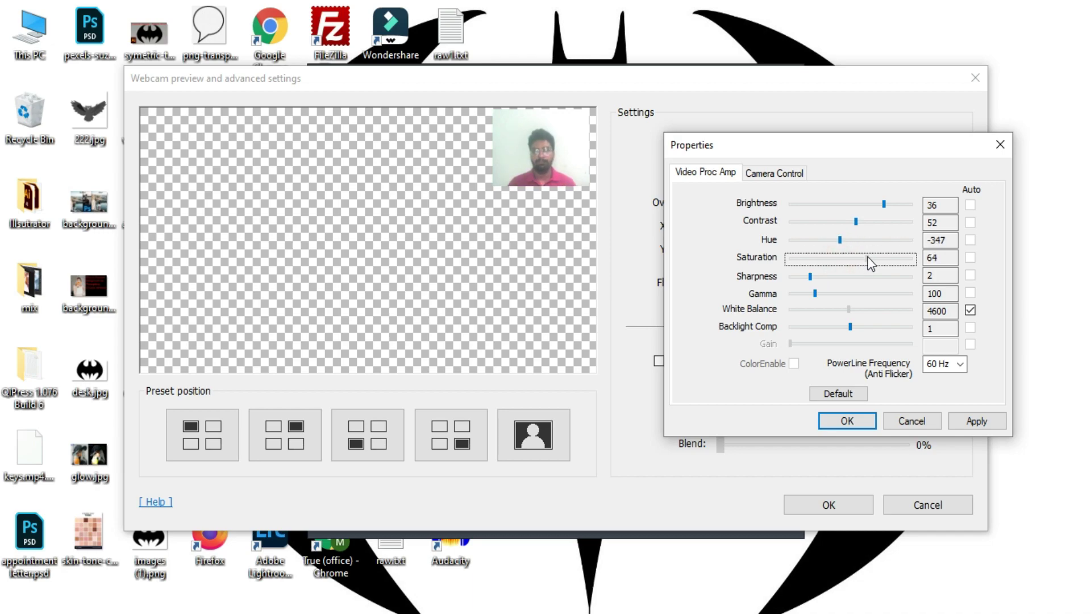
{"action": "left_click_drag", "start_coordinate": [816, 278], "coordinate": [798, 292]}
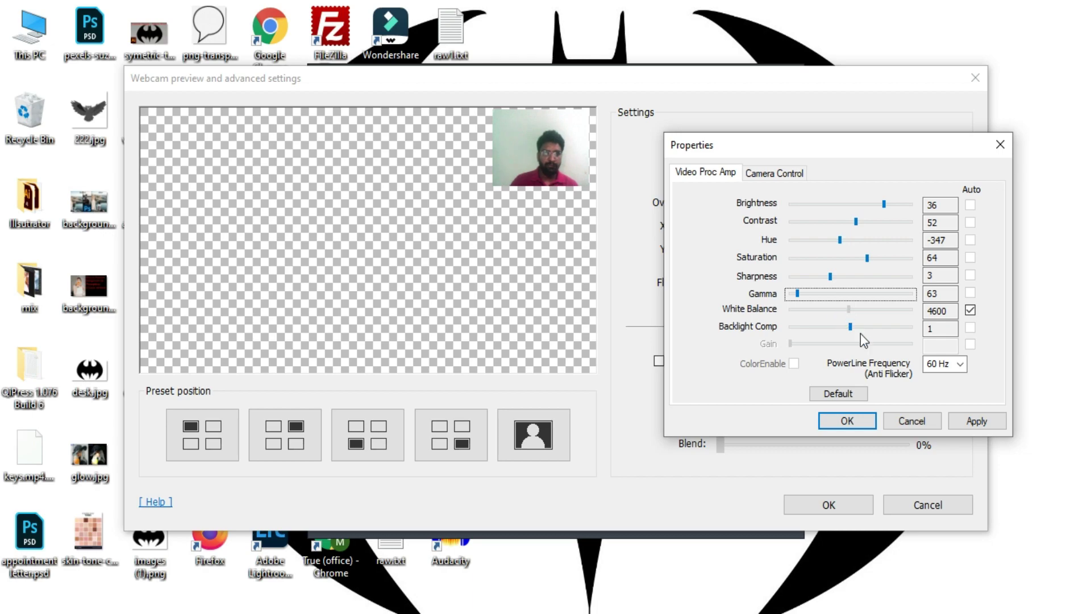
{"action": "left_click", "coordinate": [926, 421]}
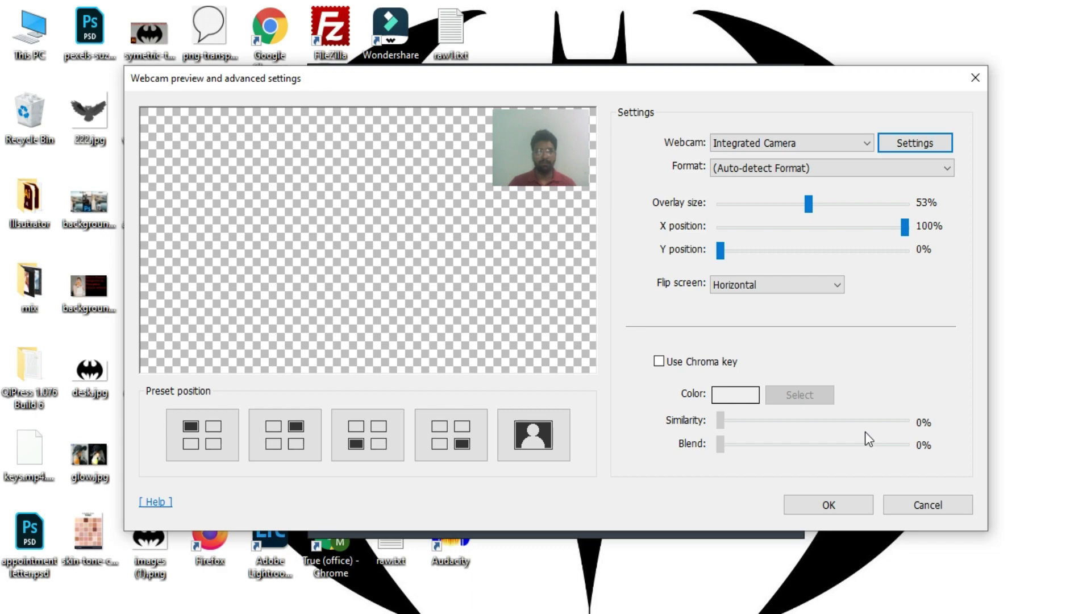
{"action": "left_click", "coordinate": [925, 506]}
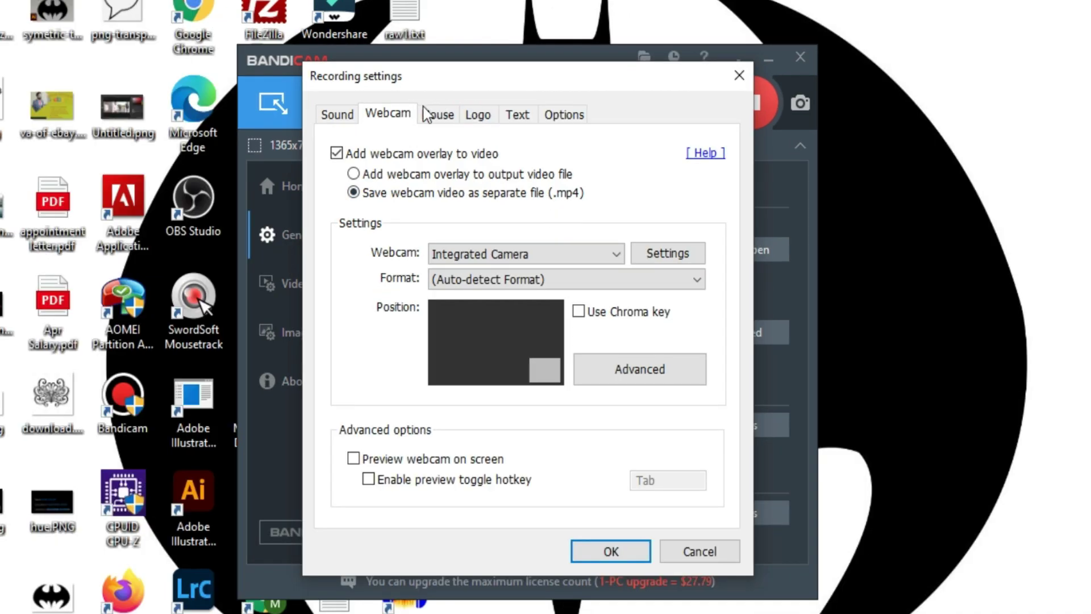
In the mouse recording settings, try hiding the mouse cursor and disabling the mouse click effect, and enable both again.
{"action": "left_click", "coordinate": [478, 125]}
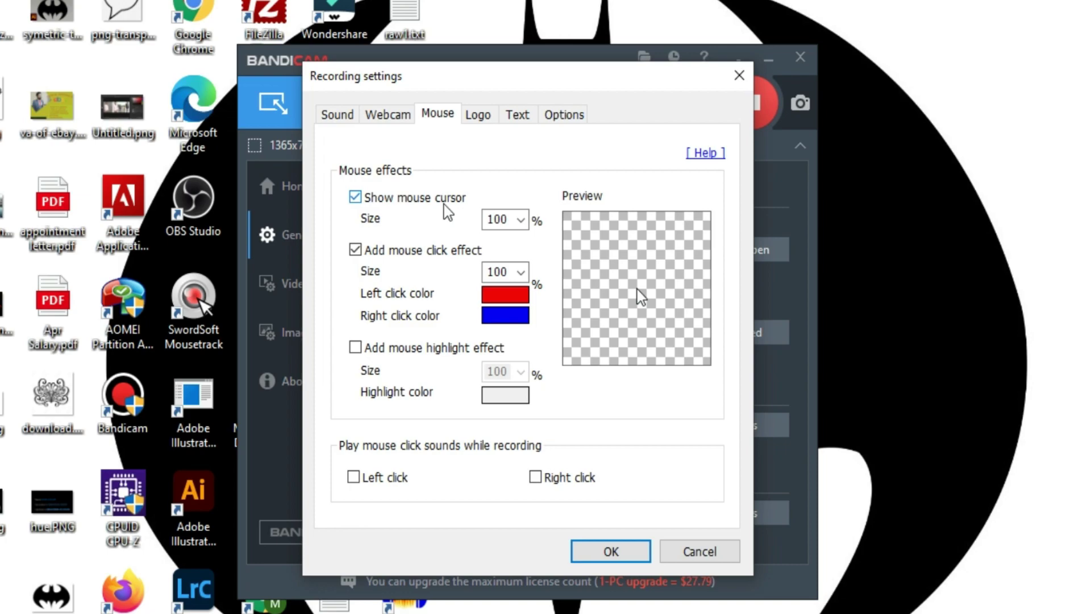
{"action": "left_click", "coordinate": [356, 199]}
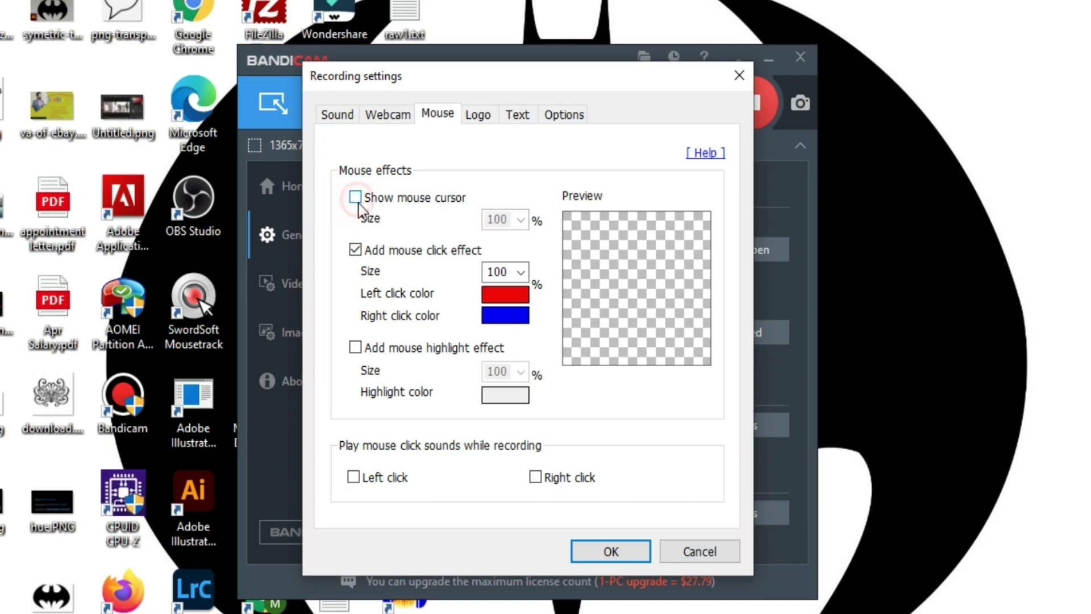
{"action": "left_click", "coordinate": [355, 199]}
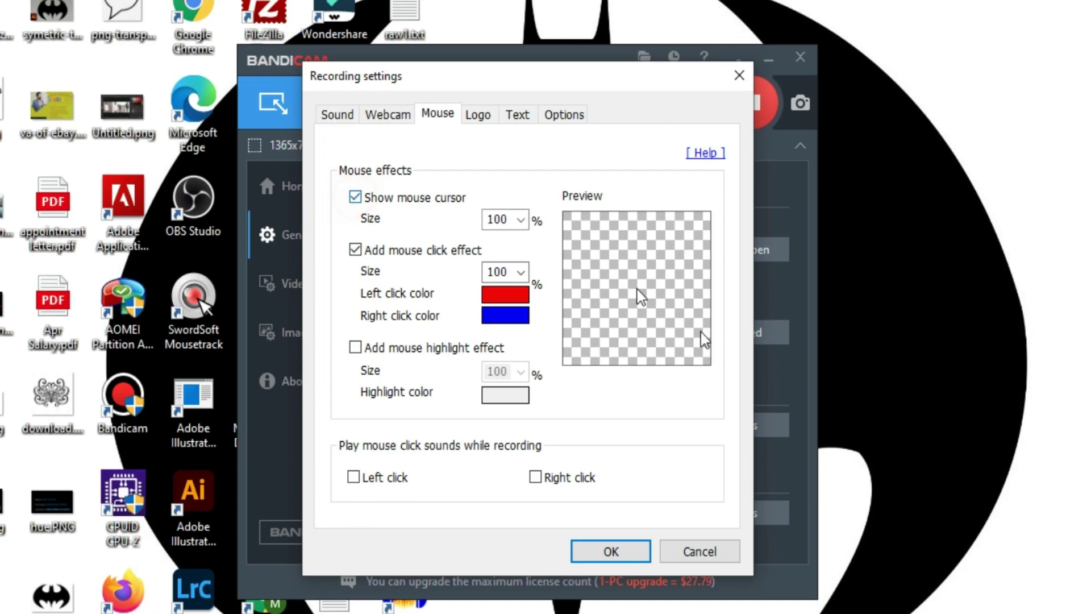
{"action": "left_click", "coordinate": [356, 199]}
{"action": "left_click", "coordinate": [355, 199]}
{"action": "left_click", "coordinate": [355, 198]}
{"action": "left_click", "coordinate": [356, 199]}
{"action": "left_click", "coordinate": [356, 199]}
{"action": "left_click", "coordinate": [355, 251]}
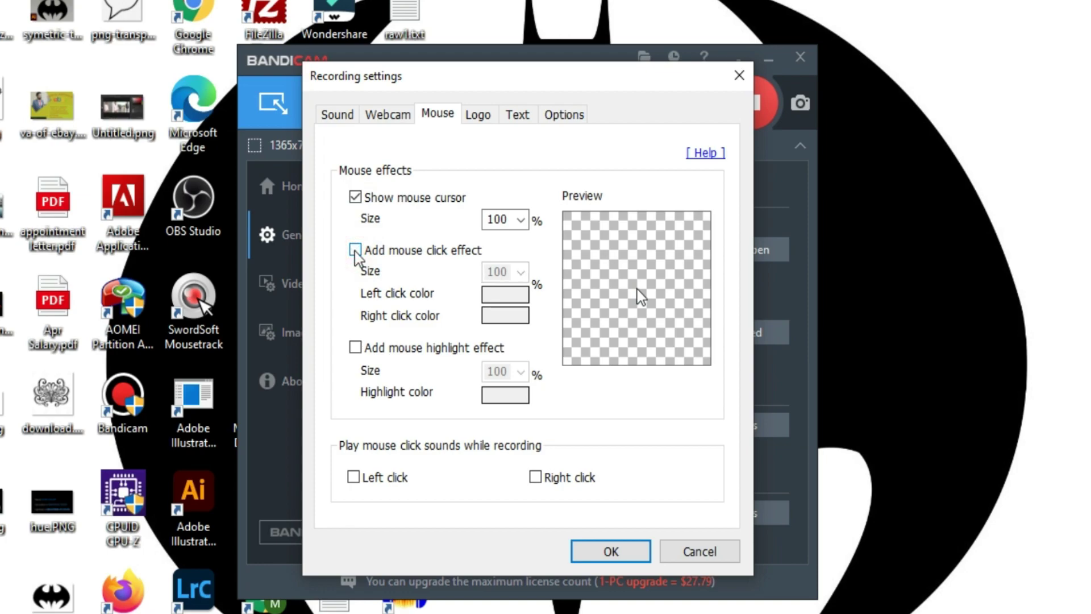
{"action": "left_click", "coordinate": [356, 251]}
Try the mouse highlight effect at sizes 50%, 300% and 100%, and turn the highlight effect off again.
{"action": "left_click", "coordinate": [355, 347]}
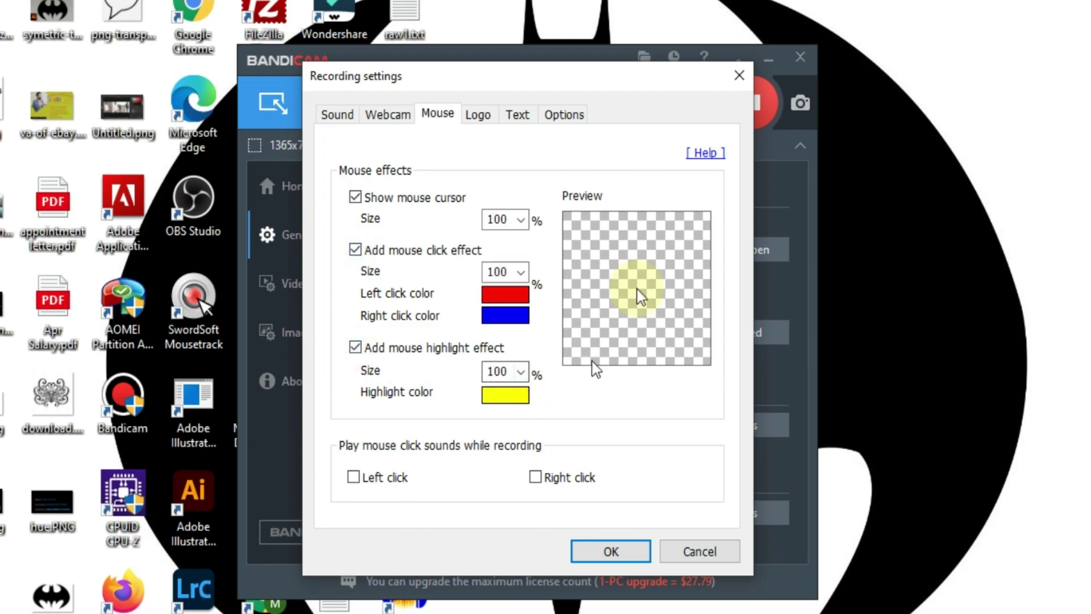
{"action": "left_click", "coordinate": [518, 372]}
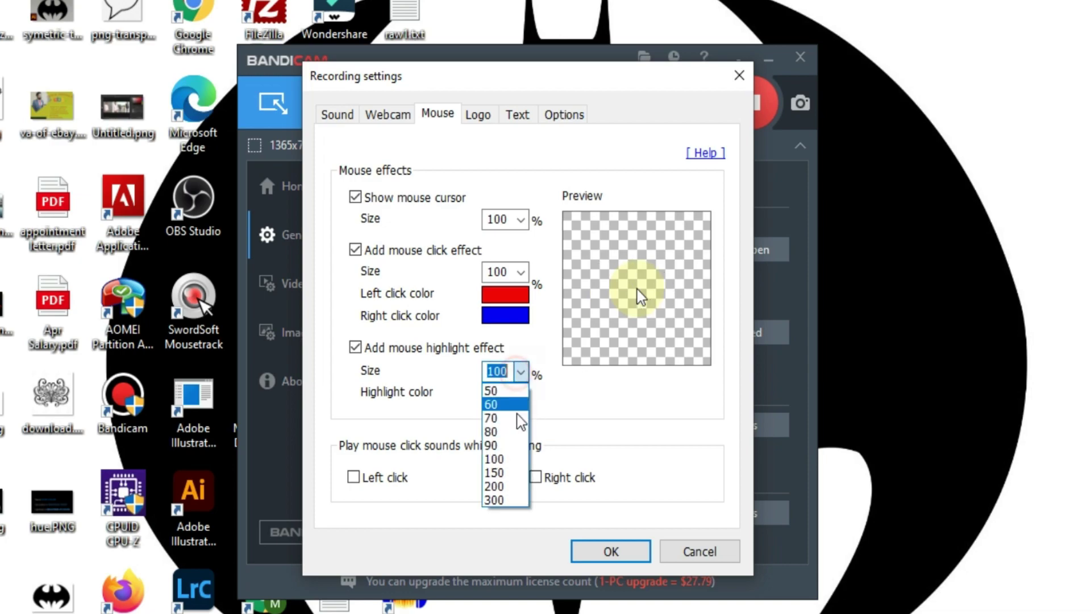
{"action": "left_click", "coordinate": [514, 390]}
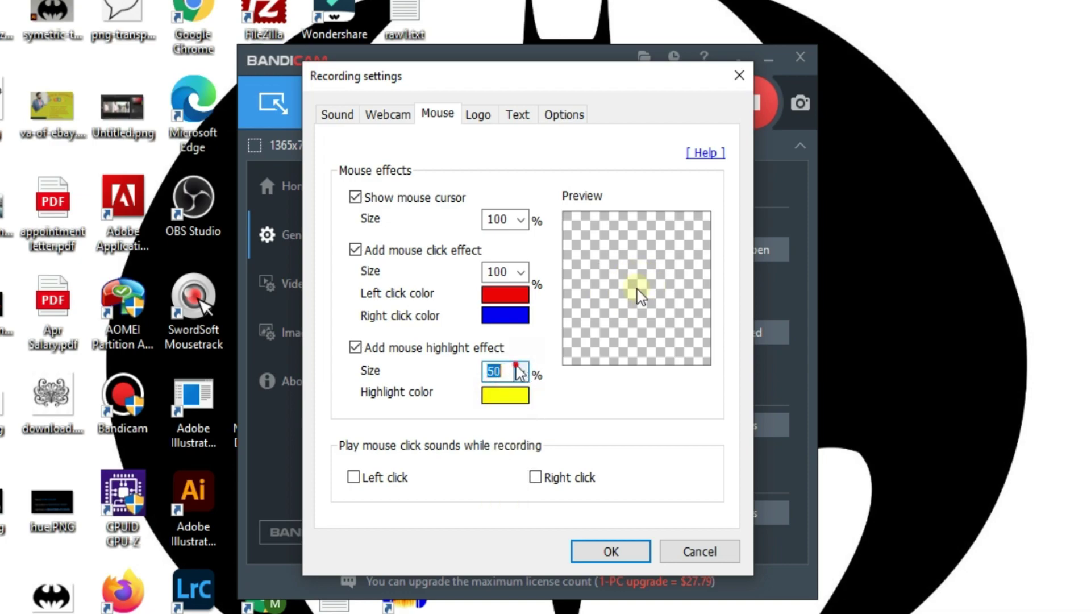
{"action": "left_click", "coordinate": [520, 373]}
{"action": "left_click", "coordinate": [514, 504]}
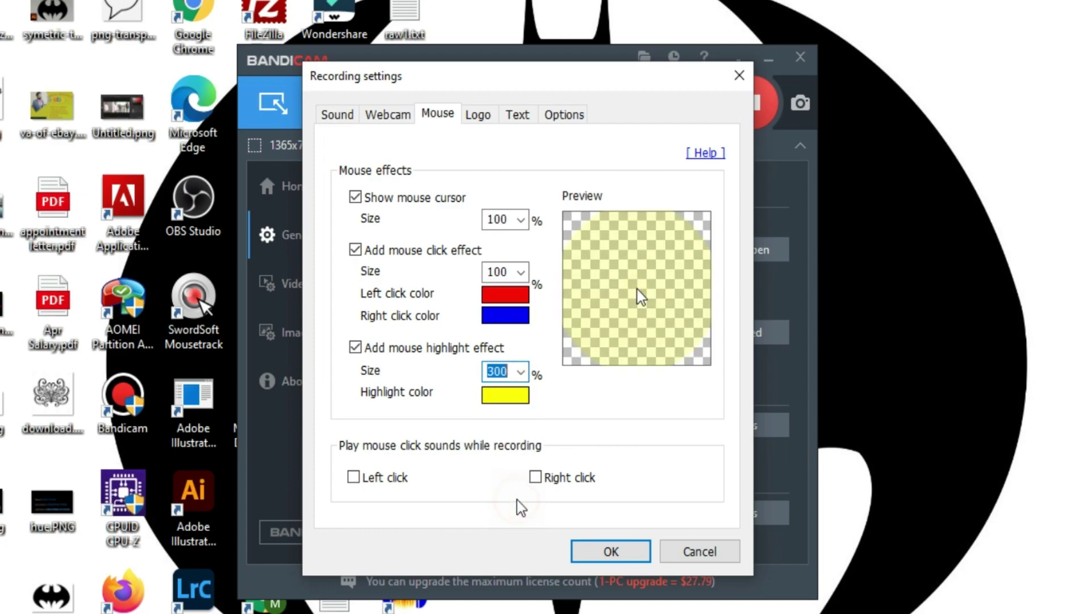
{"action": "left_click", "coordinate": [518, 373]}
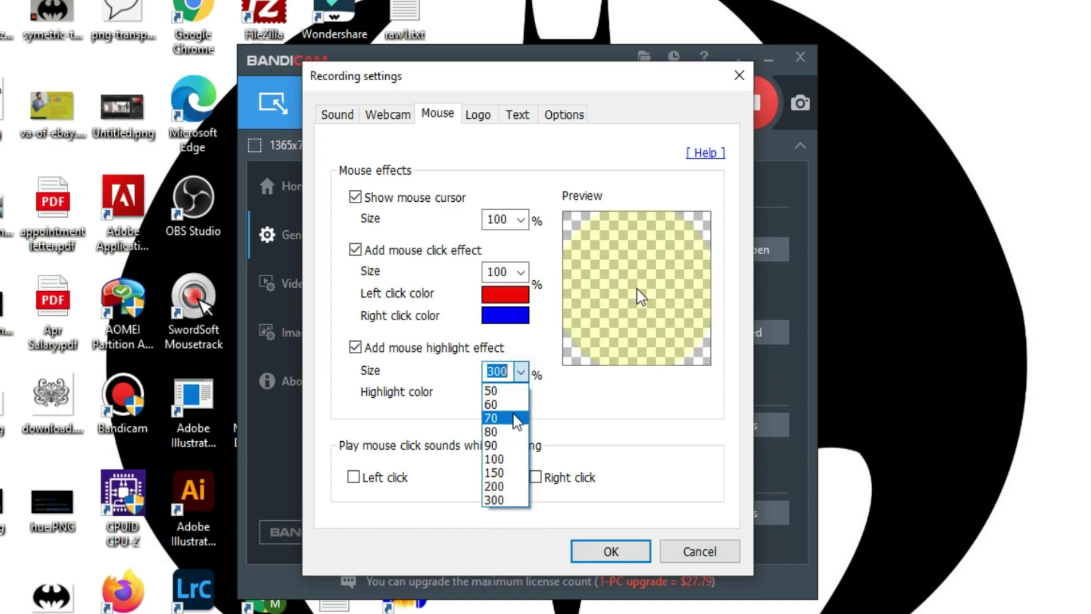
{"action": "left_click", "coordinate": [511, 459]}
{"action": "left_click", "coordinate": [355, 347]}
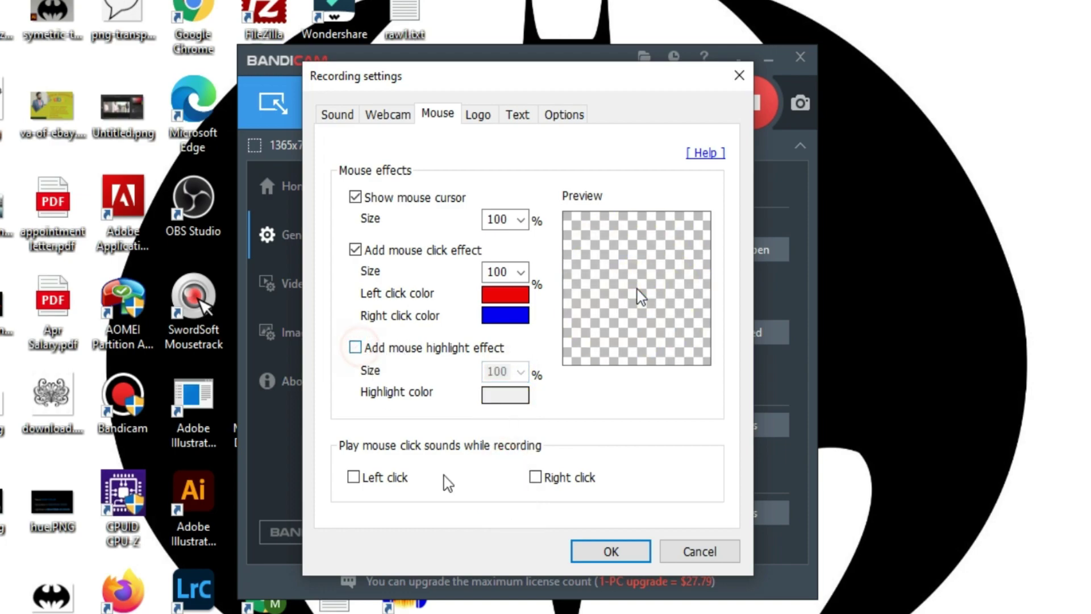
Toggle the recorded mouse click sounds for right click and left click.
{"action": "left_click", "coordinate": [542, 485]}
{"action": "left_click", "coordinate": [353, 476]}
Add a logo overlay to the video using the image "Learn All in all (1).png" from the mix folder on drive F.
{"action": "left_click", "coordinate": [484, 116]}
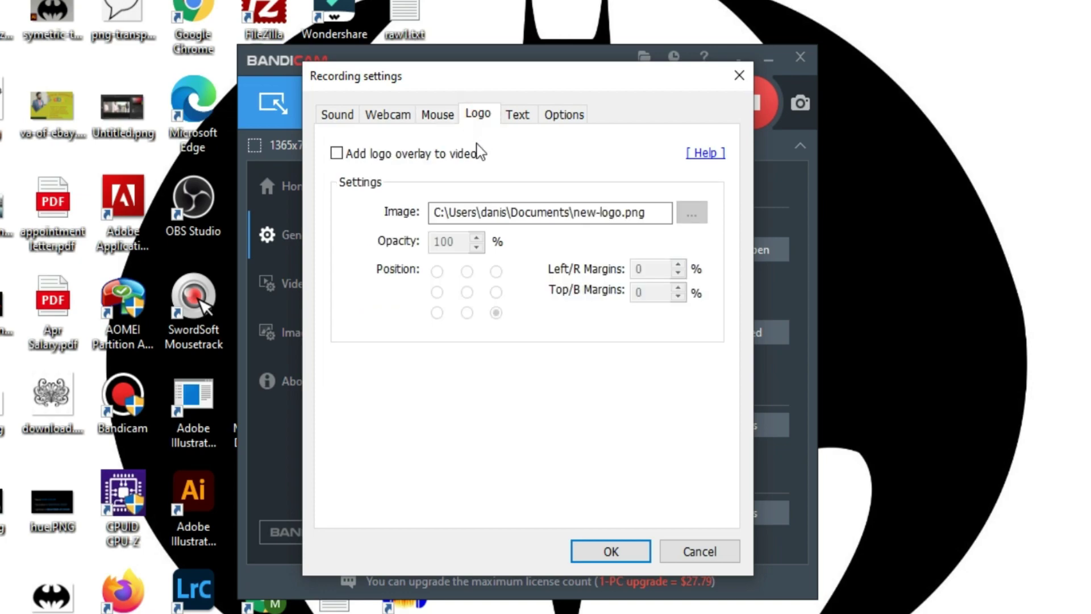
{"action": "left_click", "coordinate": [336, 154]}
{"action": "left_click", "coordinate": [692, 213]}
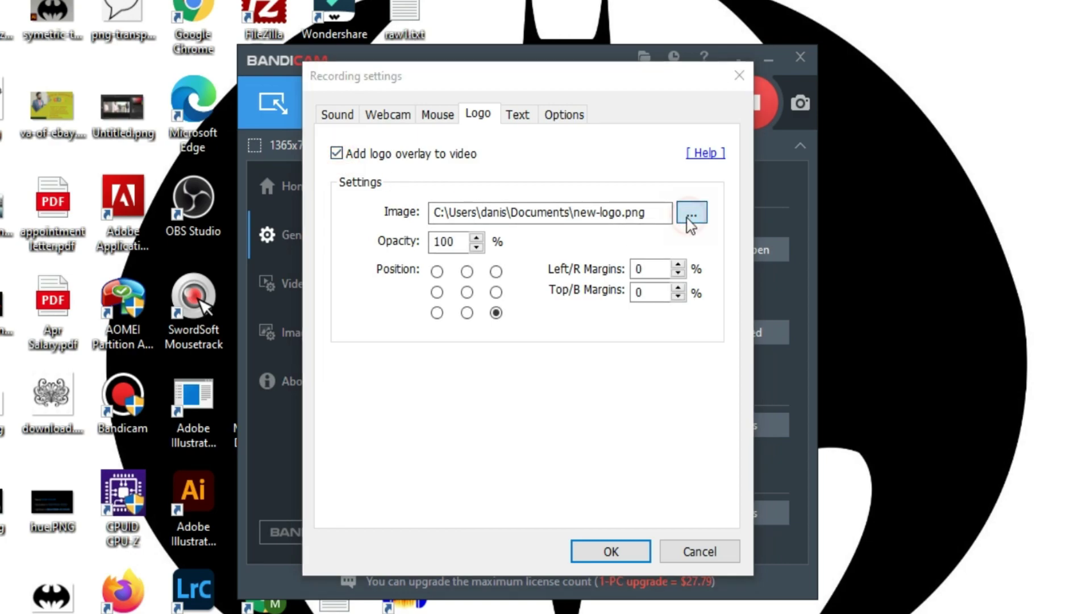
{"action": "left_click", "coordinate": [771, 273]}
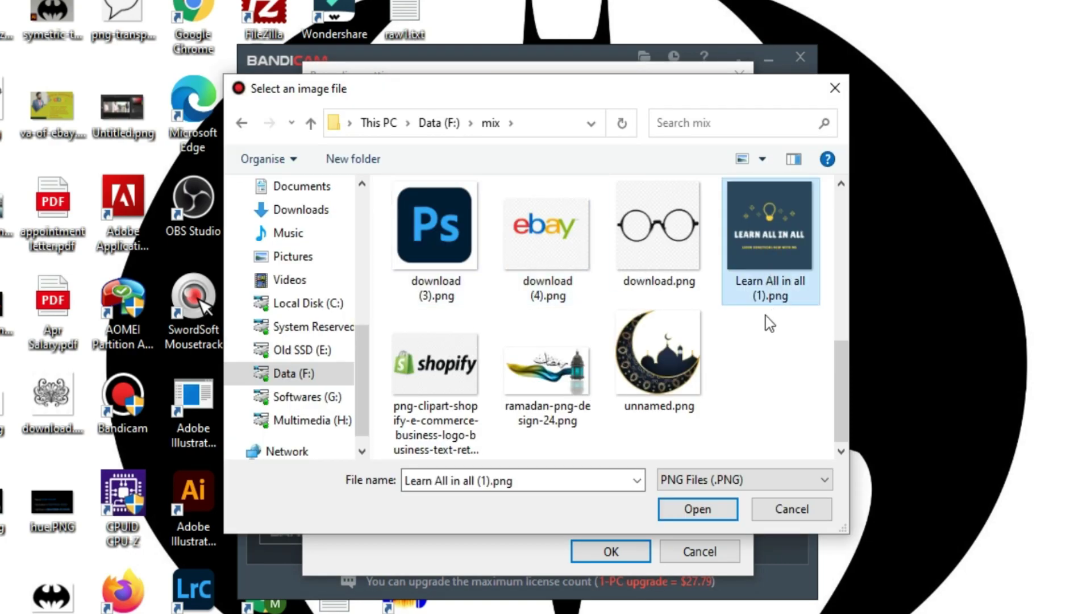
{"action": "left_click", "coordinate": [697, 508]}
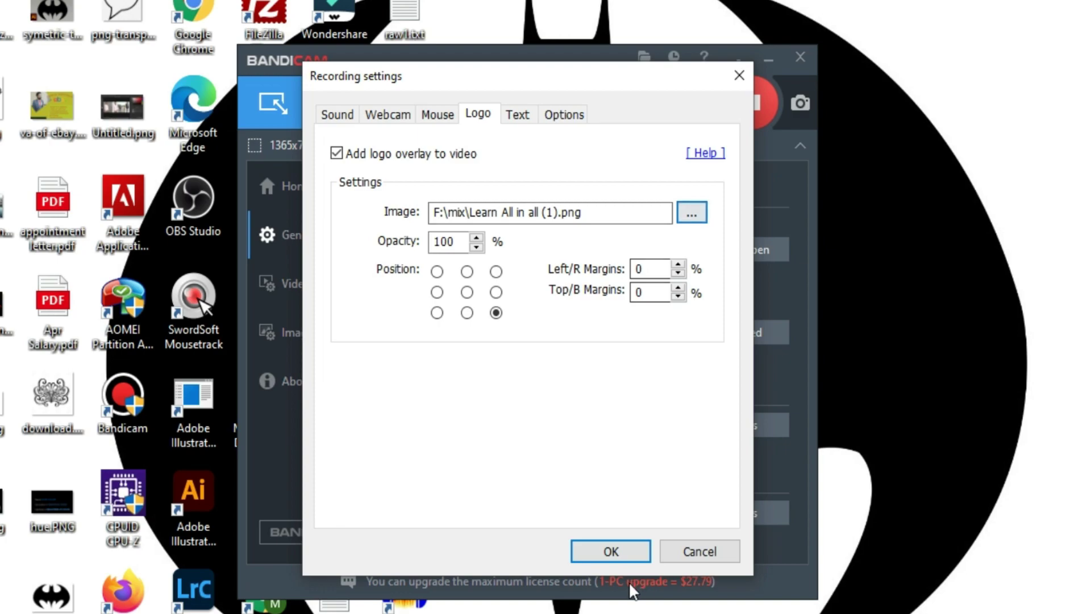
Confirm the logo overlay settings and set the video size to Custom in the video format settings.
{"action": "left_click", "coordinate": [612, 550]}
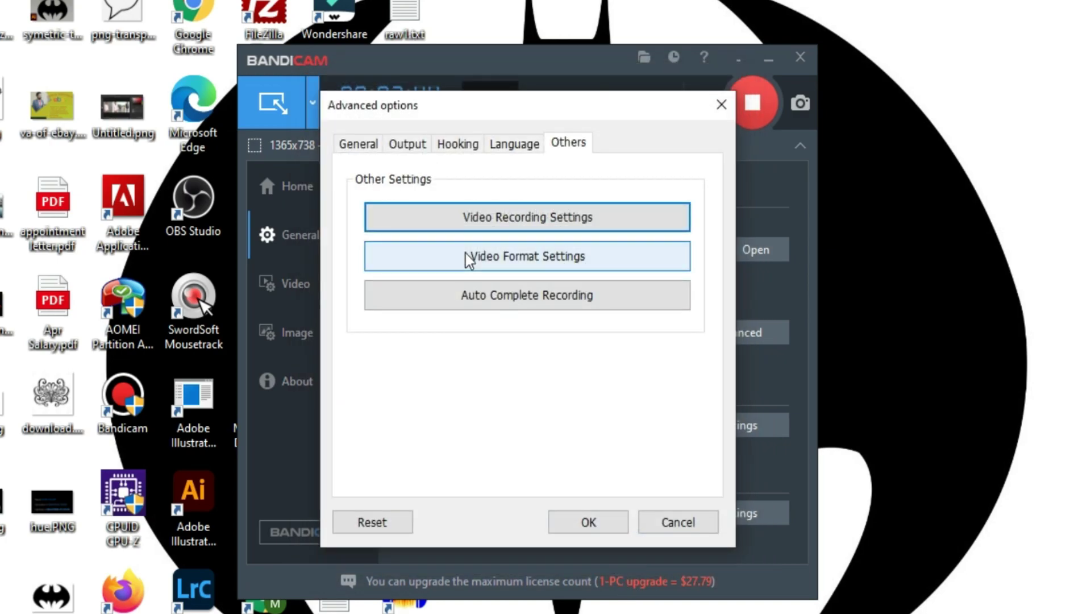
{"action": "left_click", "coordinate": [492, 257]}
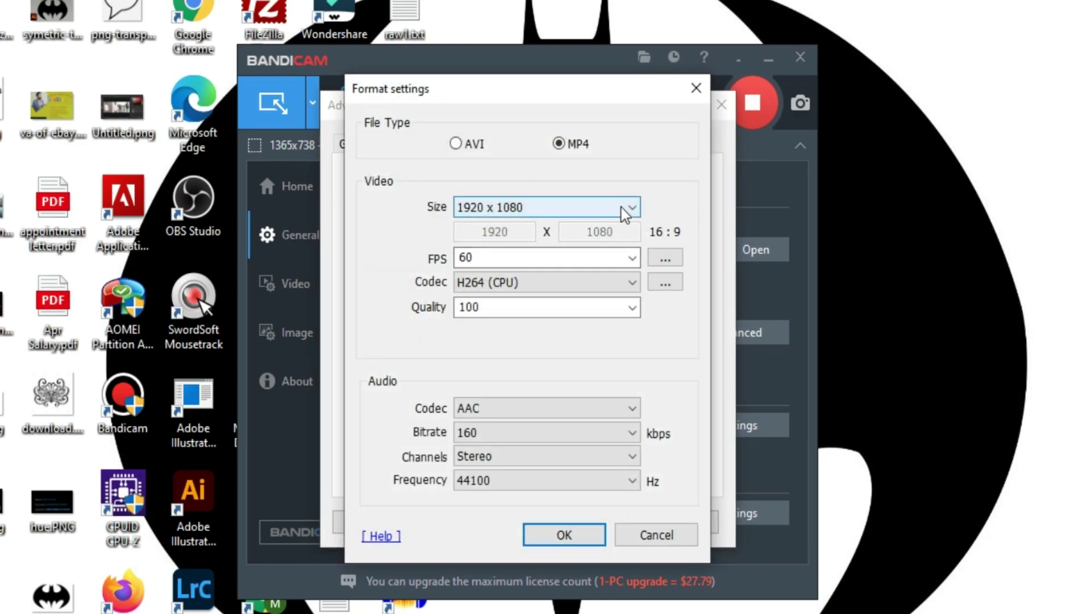
{"action": "left_click", "coordinate": [632, 211]}
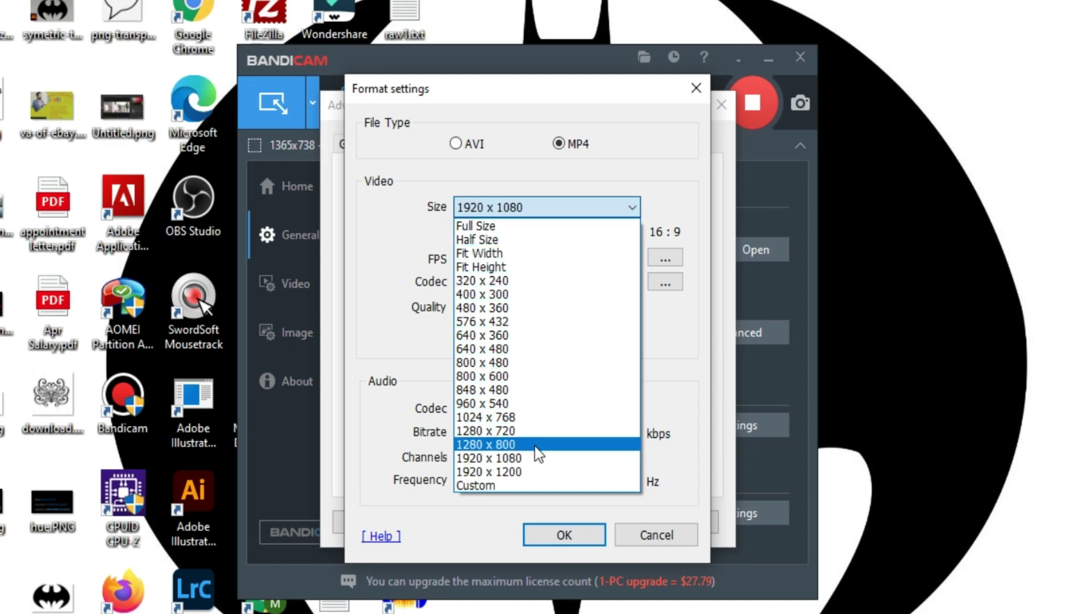
{"action": "left_click", "coordinate": [531, 485]}
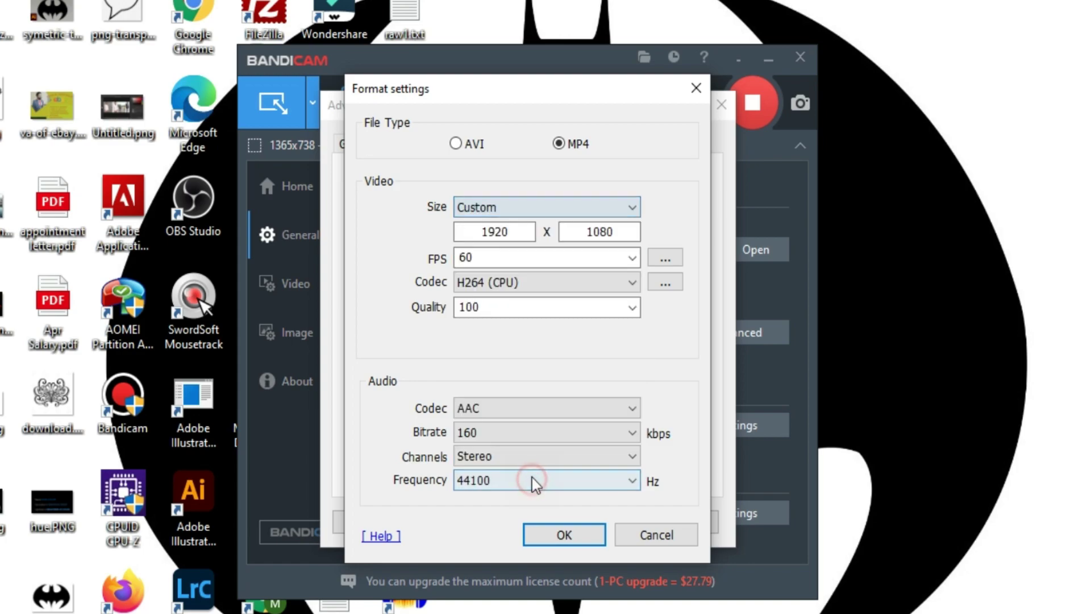
{"action": "left_click_drag", "start_coordinate": [512, 232], "coordinate": [465, 233]}
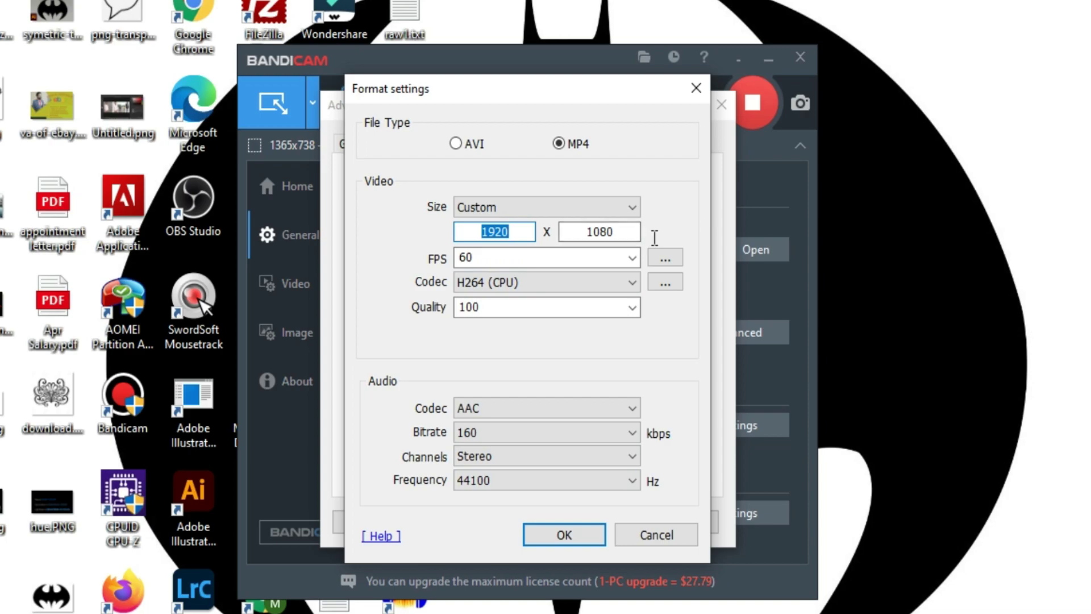
Review the FPS choices, select the H264 (CPU) video codec and 44100 Hz audio frequency, and confirm the format settings.
{"action": "left_click", "coordinate": [631, 258]}
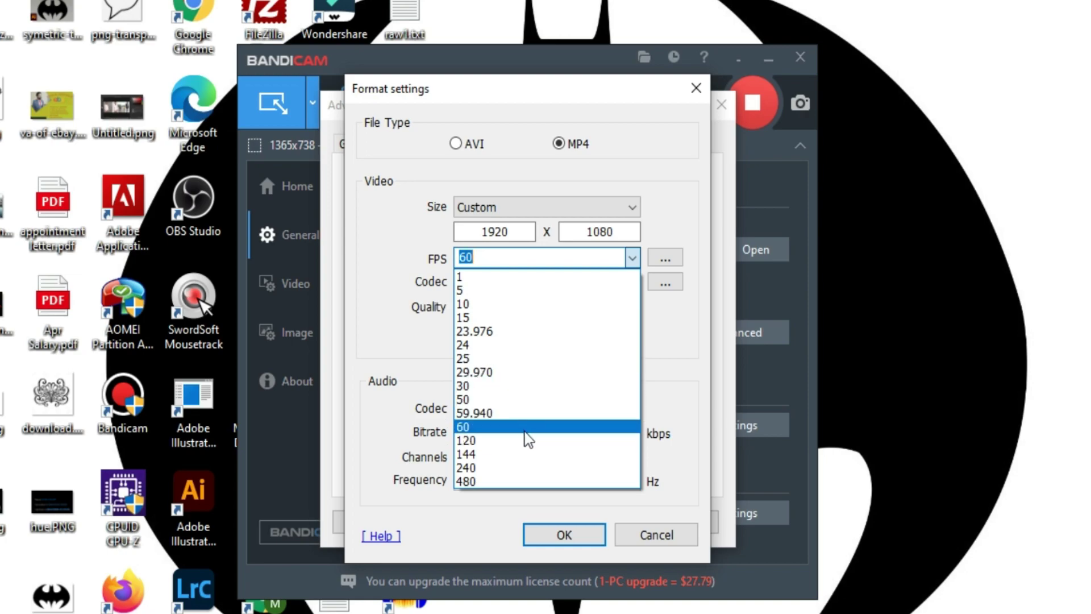
{"action": "left_click", "coordinate": [696, 373]}
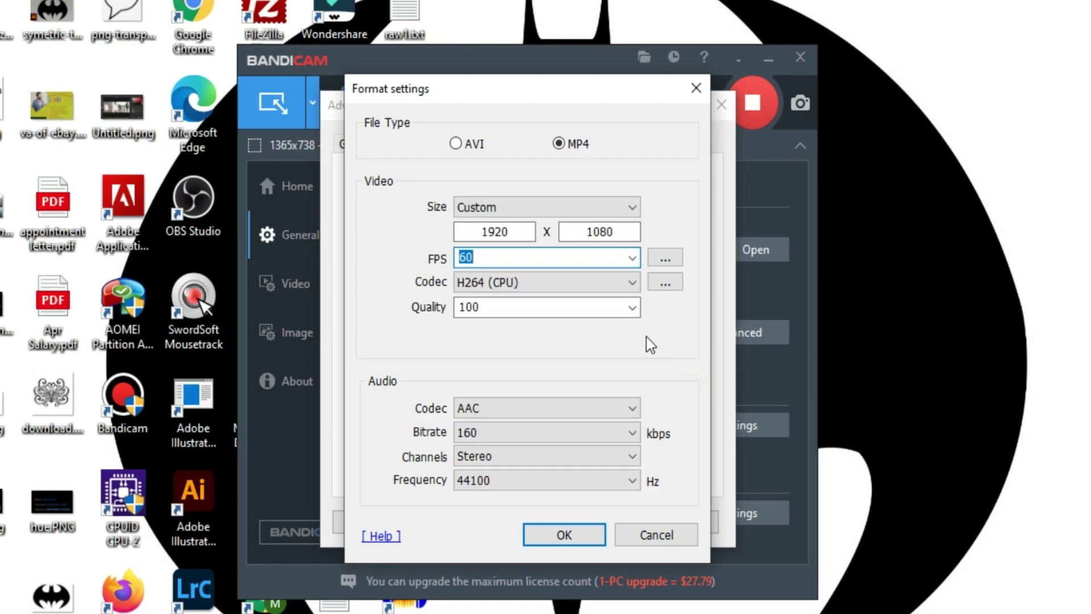
{"action": "left_click", "coordinate": [547, 282]}
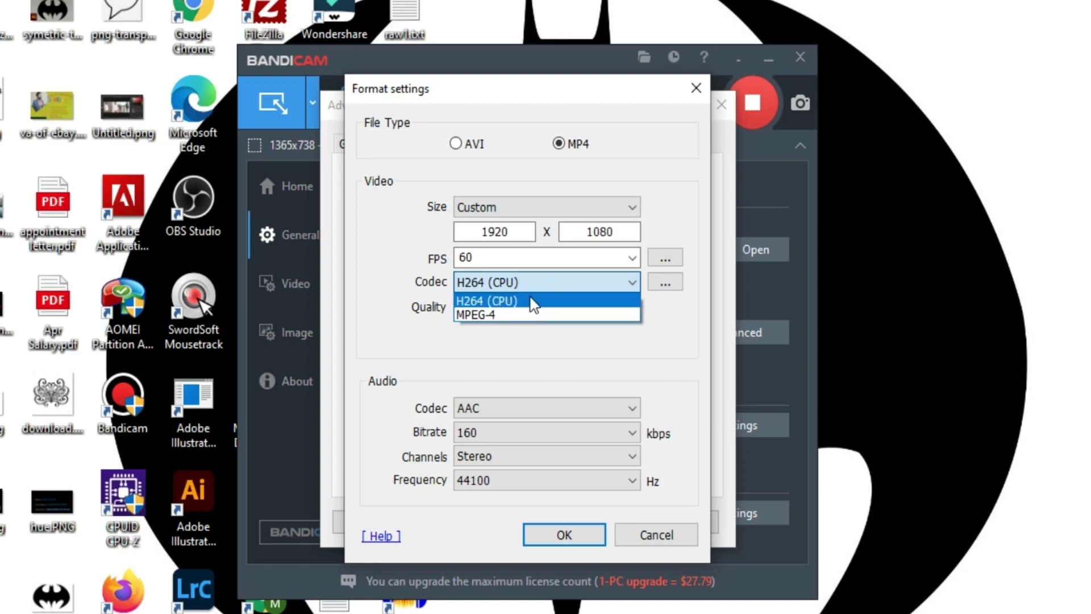
{"action": "left_click", "coordinate": [534, 300]}
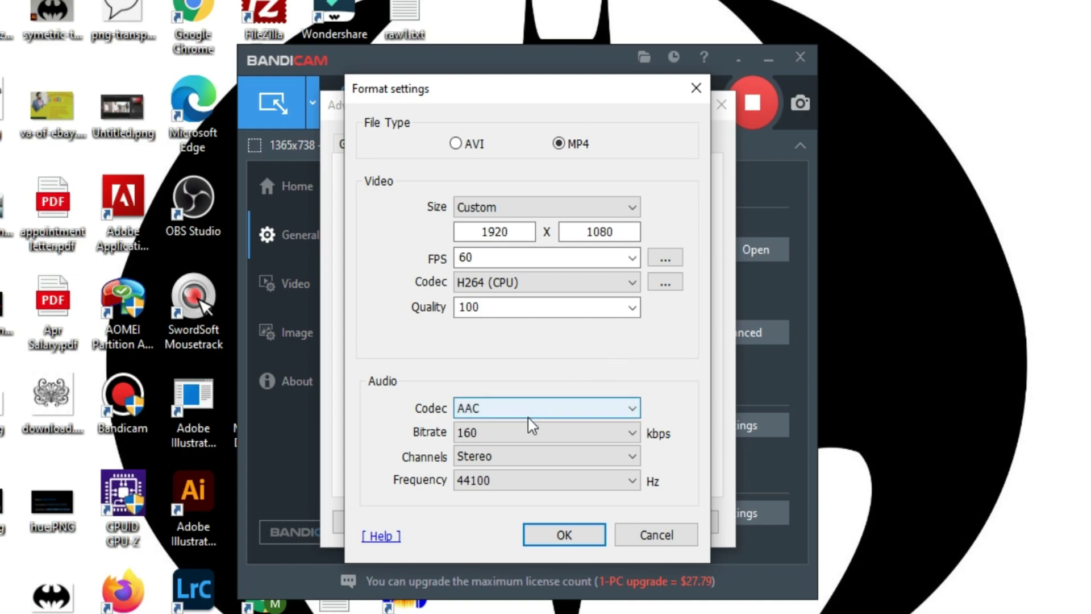
{"action": "left_click", "coordinate": [557, 479]}
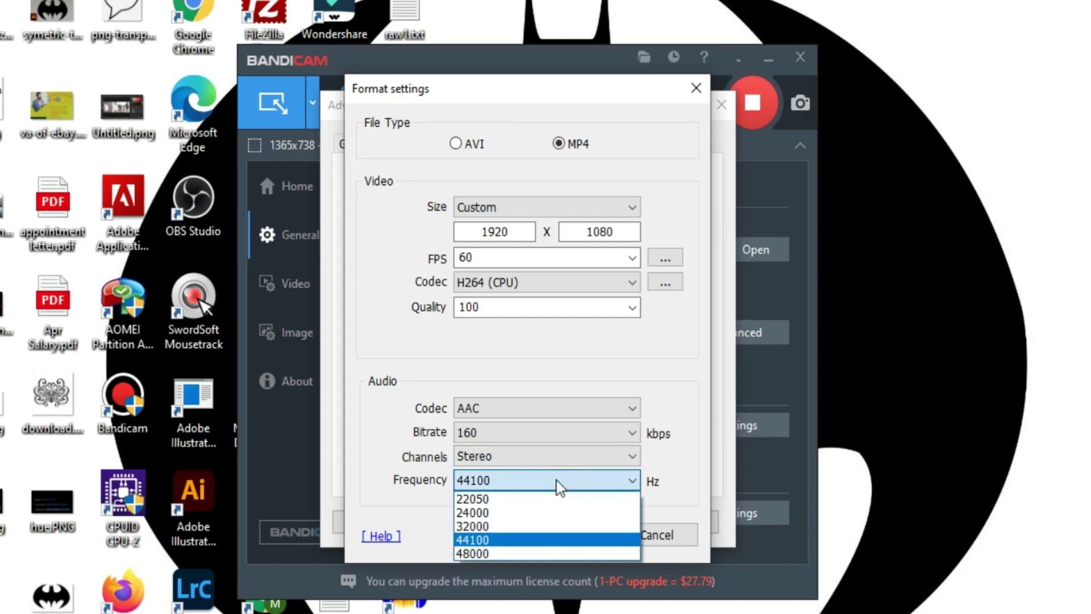
{"action": "left_click", "coordinate": [569, 540]}
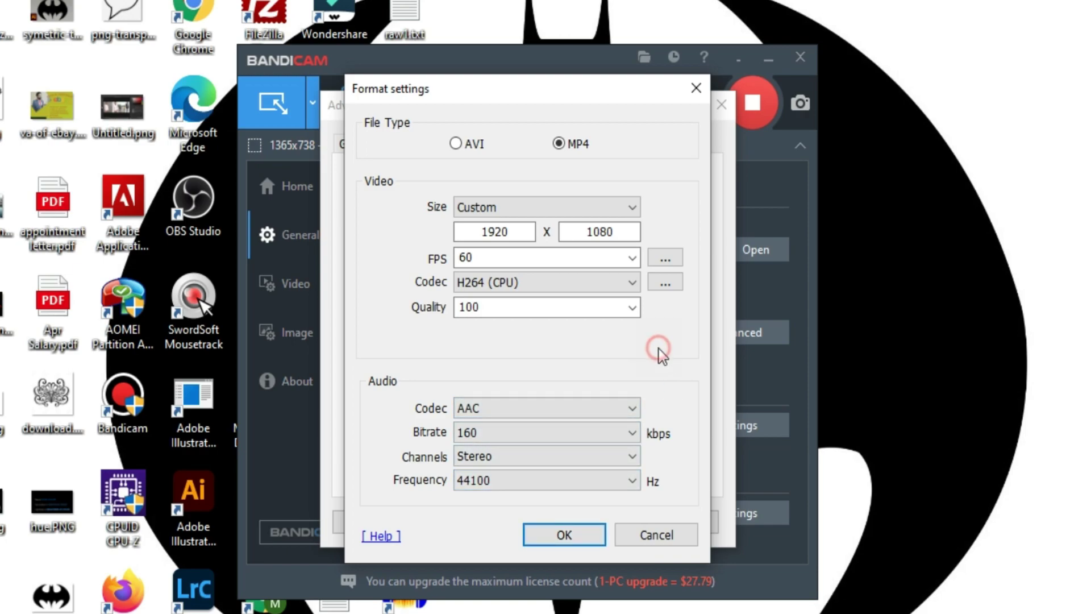
{"action": "left_click", "coordinate": [563, 533]}
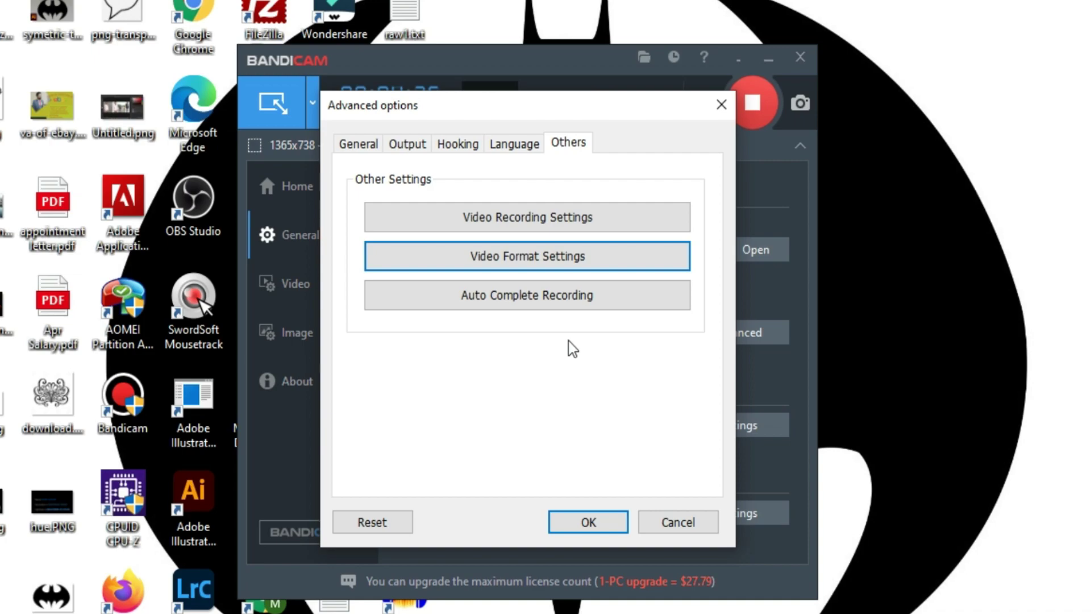
Try auto complete recording by recording time and by recorded file size, set it back to Disable, and cancel the dialog.
{"action": "left_click", "coordinate": [503, 304]}
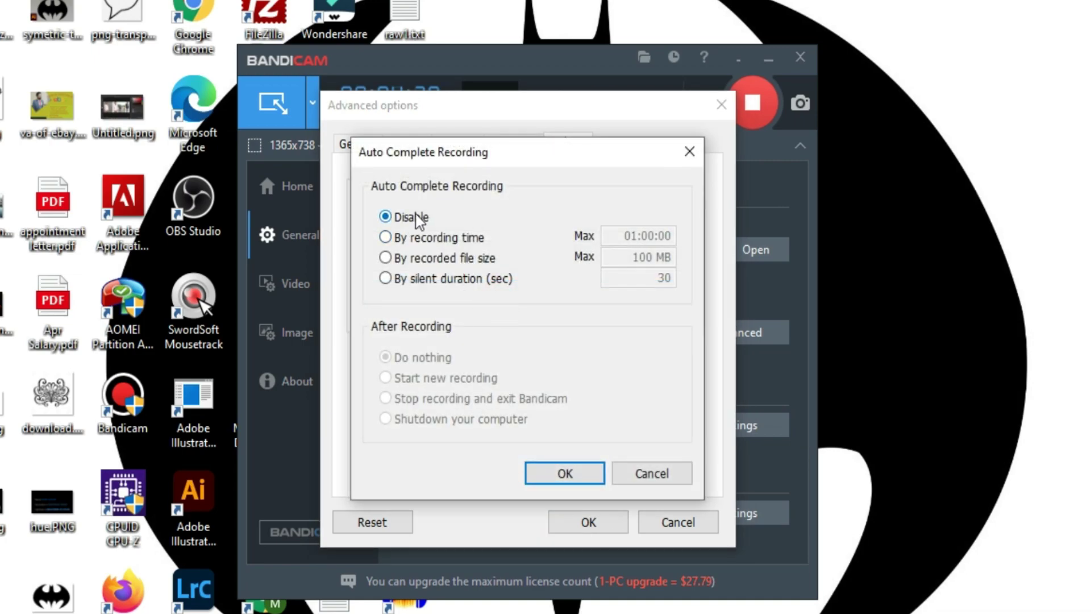
{"action": "left_click", "coordinate": [640, 236]}
{"action": "left_click", "coordinate": [385, 237]}
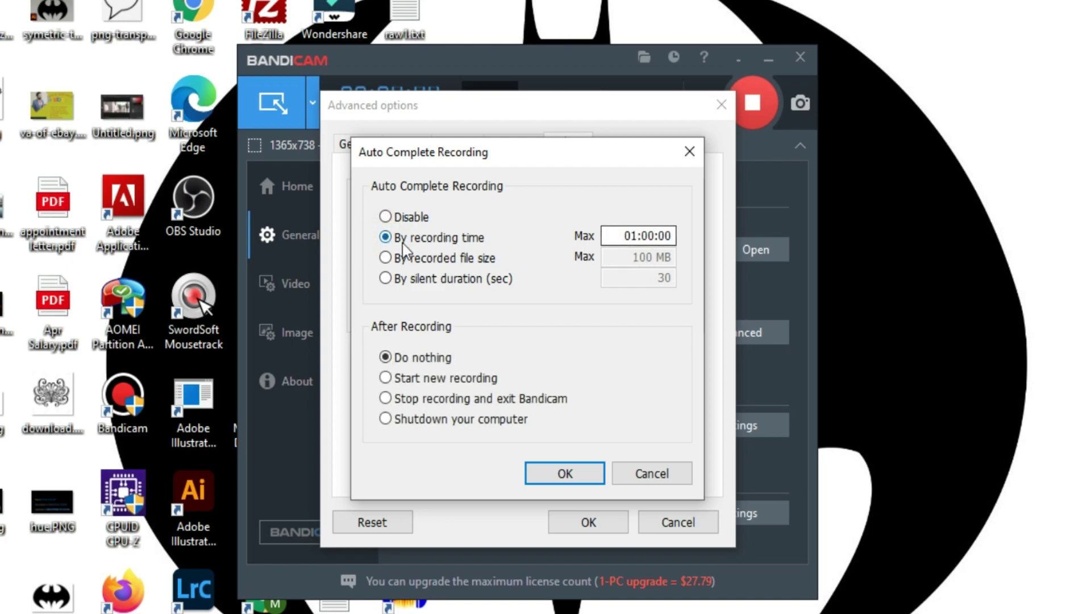
{"action": "left_click", "coordinate": [389, 258]}
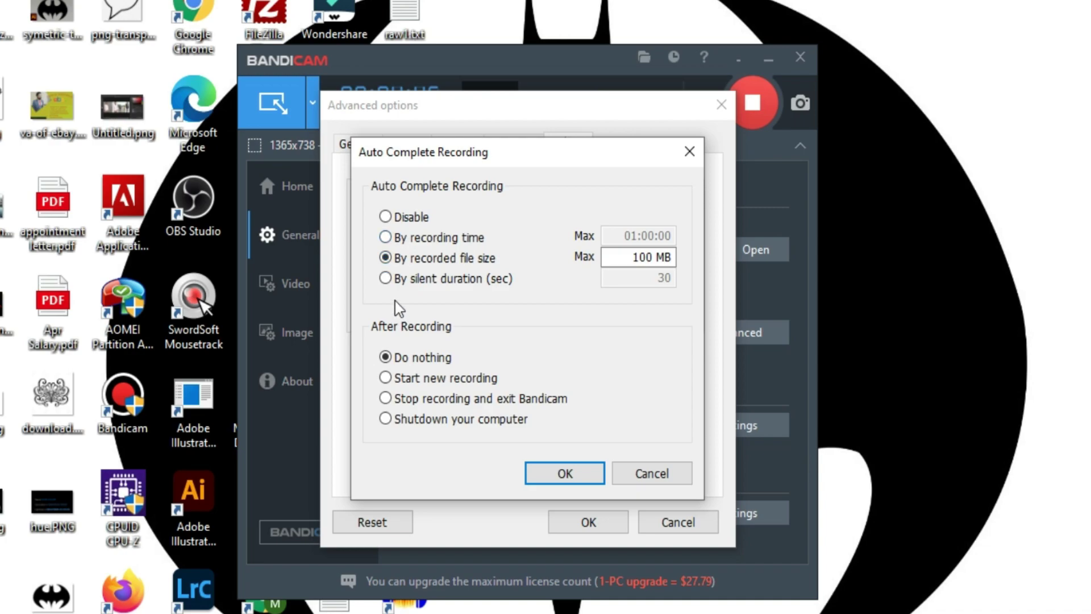
{"action": "left_click", "coordinate": [385, 216]}
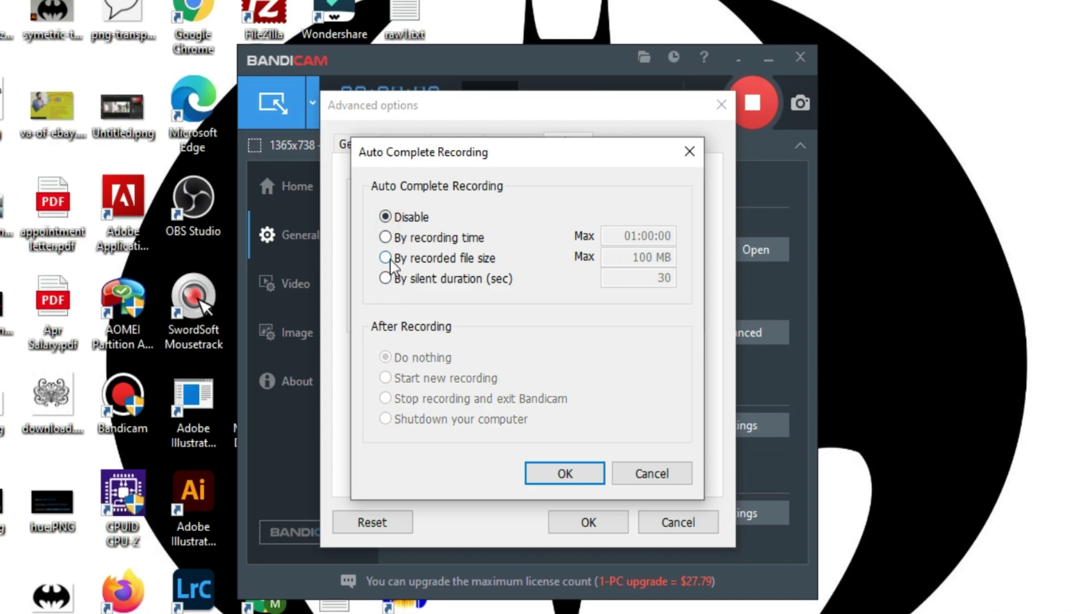
{"action": "left_click", "coordinate": [651, 481]}
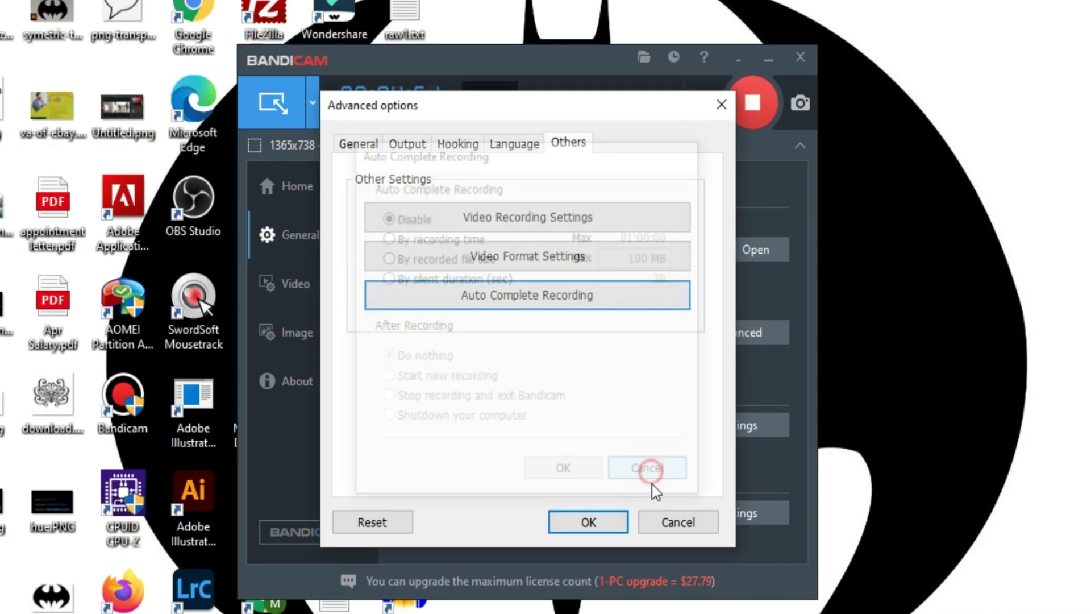
Confirm the advanced options.
{"action": "left_click", "coordinate": [589, 522]}
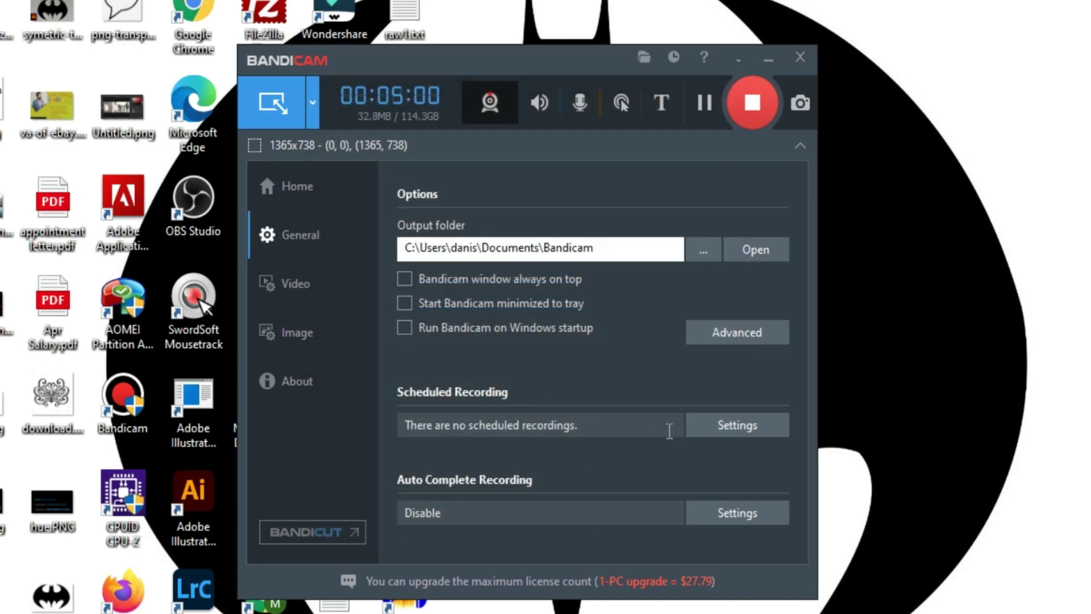
Start a new scheduled recording, try the daily, weekly and one-time options, view the recording target and display choices, and cancel it.
{"action": "left_click", "coordinate": [703, 426]}
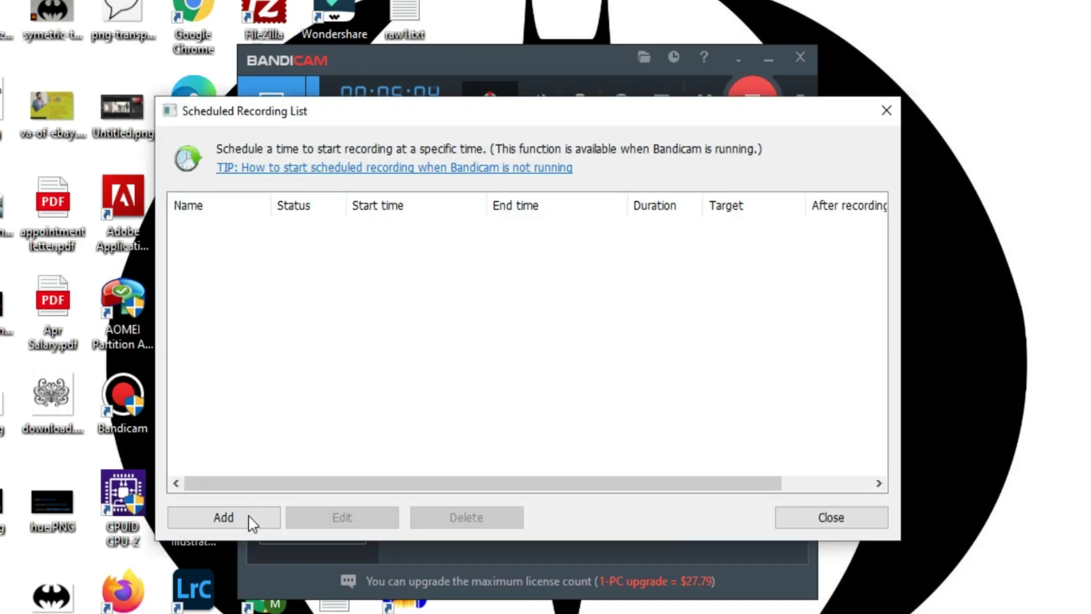
{"action": "left_click", "coordinate": [245, 530]}
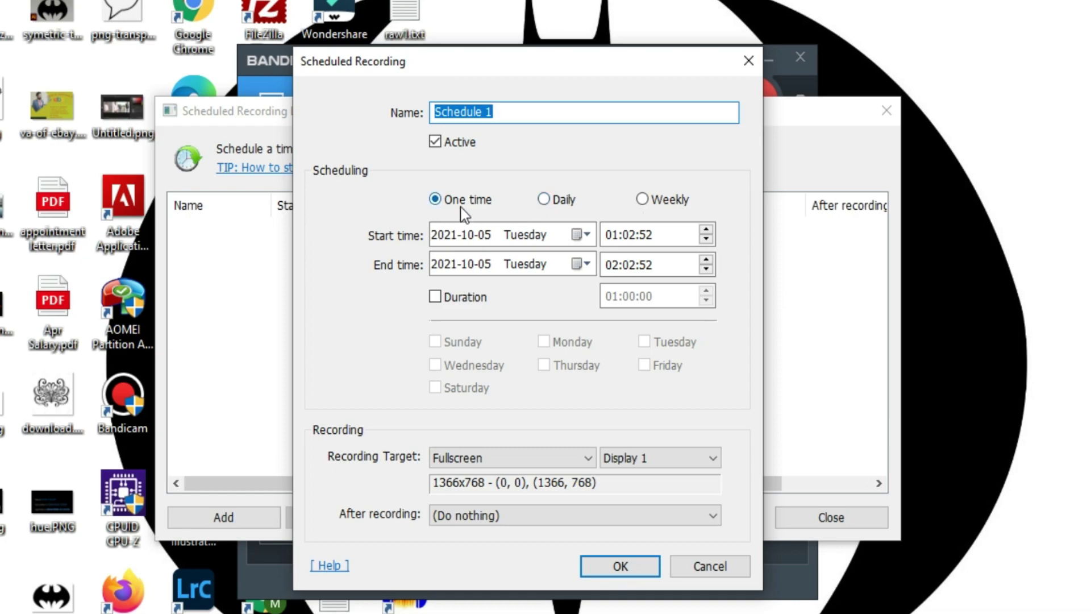
{"action": "left_click", "coordinate": [568, 200]}
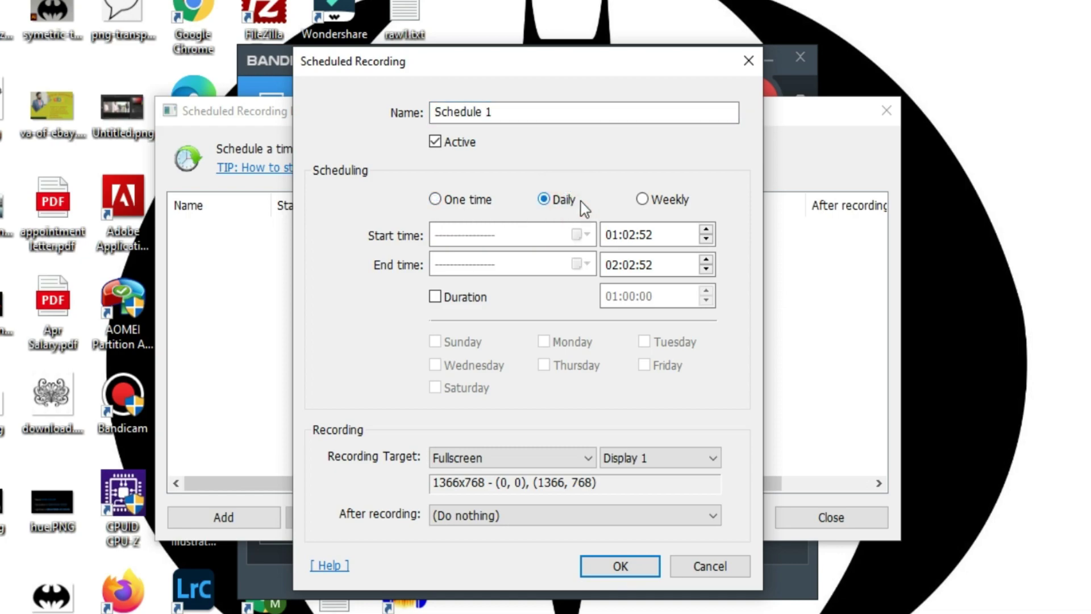
{"action": "left_click", "coordinate": [663, 200]}
{"action": "left_click", "coordinate": [450, 202]}
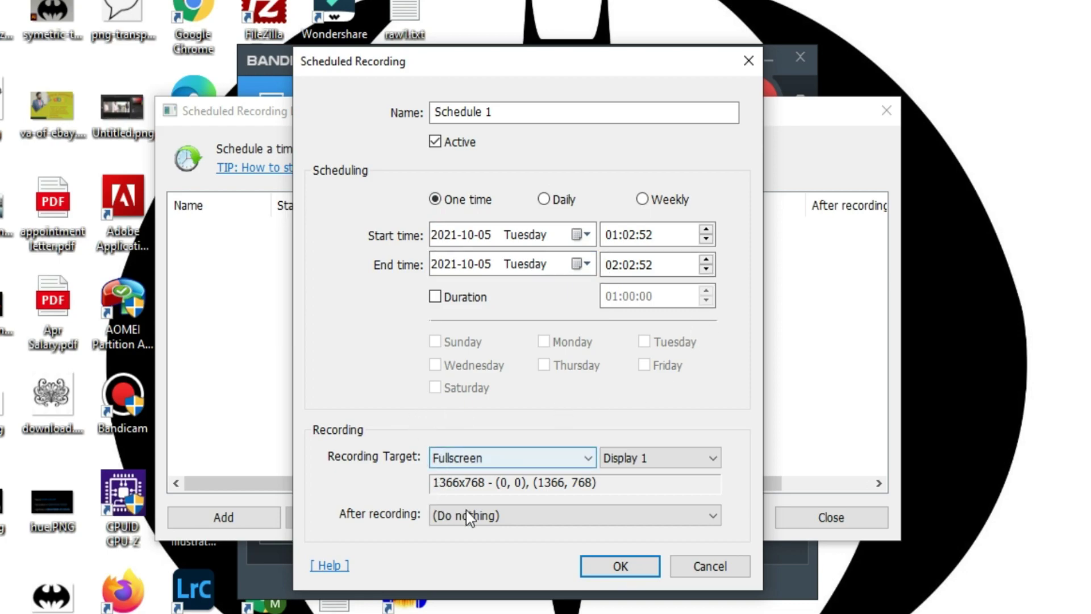
{"action": "left_click", "coordinate": [563, 458]}
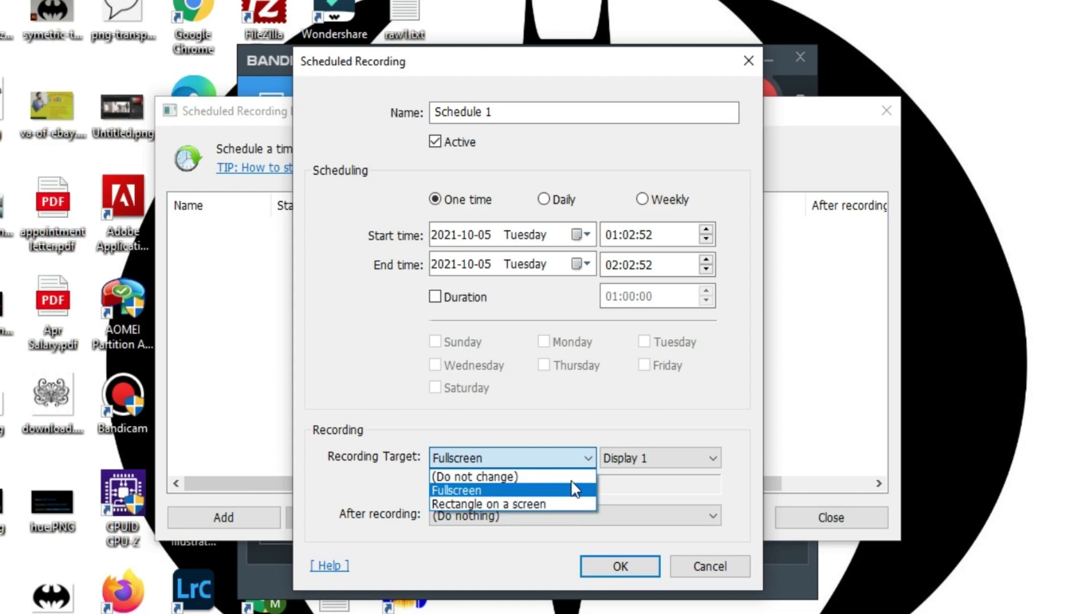
{"action": "left_click", "coordinate": [600, 400]}
{"action": "left_click", "coordinate": [648, 458]}
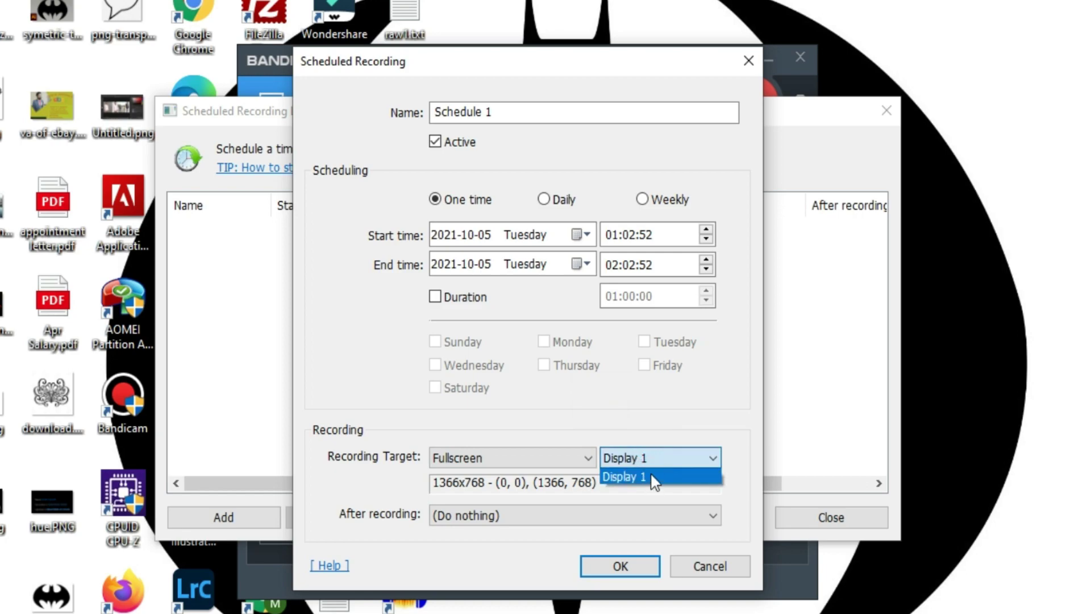
{"action": "left_click", "coordinate": [635, 401]}
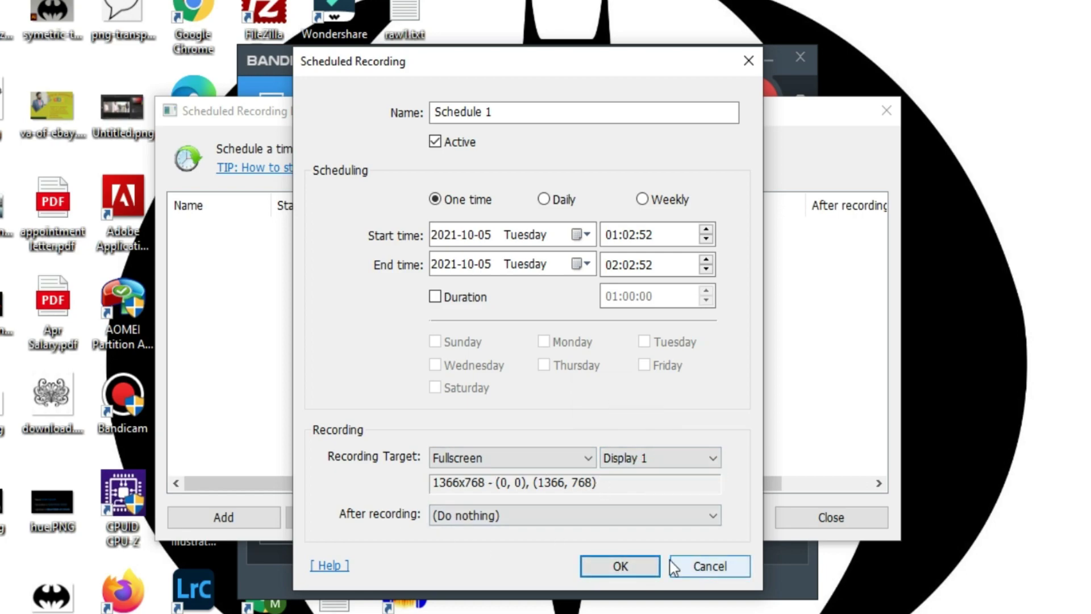
{"action": "left_click", "coordinate": [703, 565]}
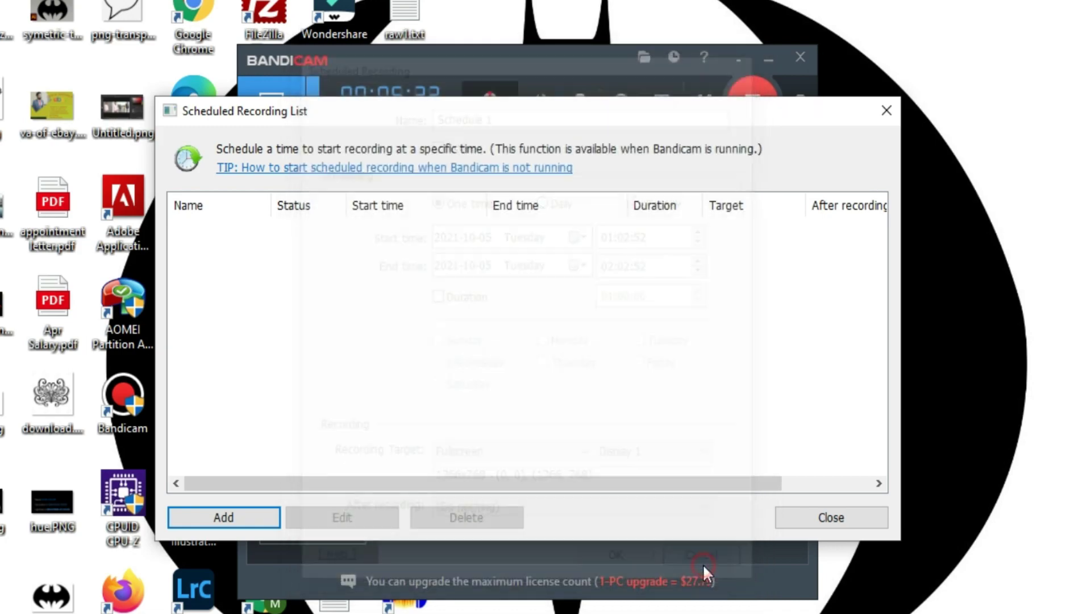
{"action": "left_click", "coordinate": [831, 517]}
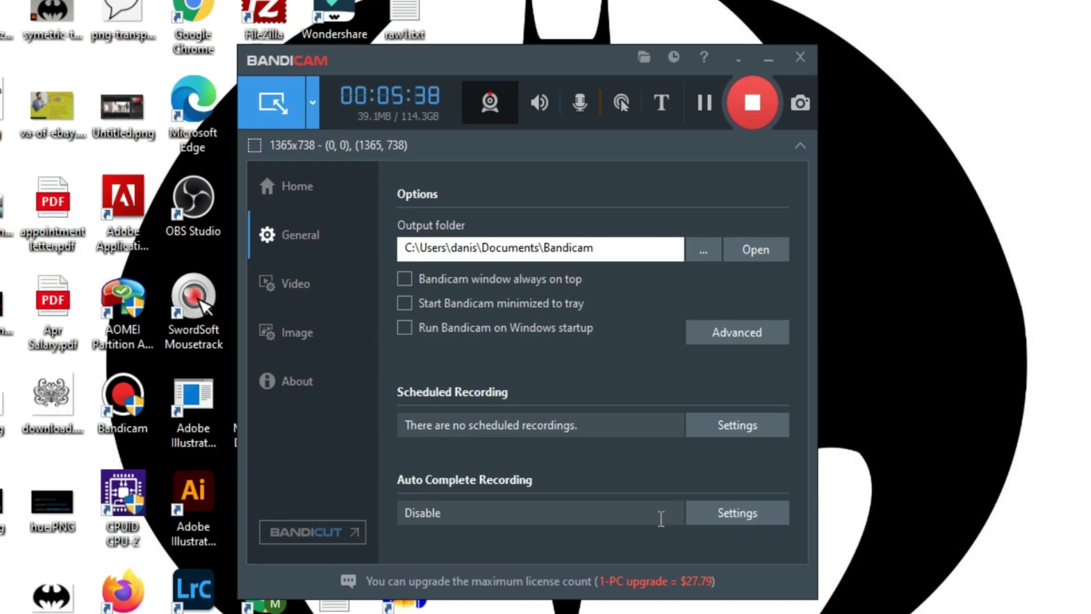
In the video recording options, view the record and pause hotkeys and disable the Record/Stop hotkey.
{"action": "left_click", "coordinate": [289, 294]}
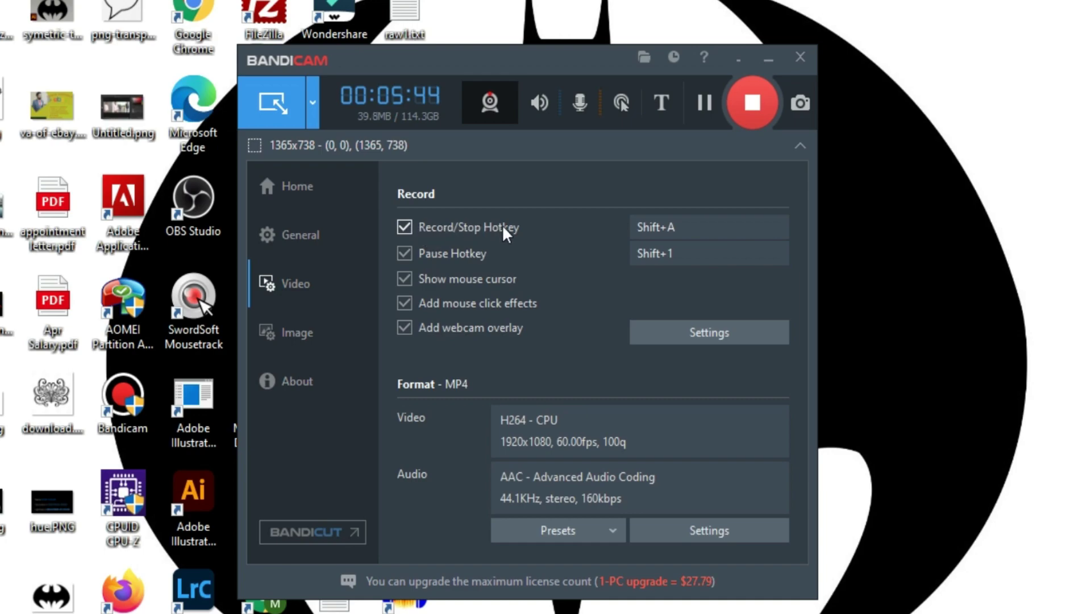
{"action": "left_click", "coordinate": [683, 232]}
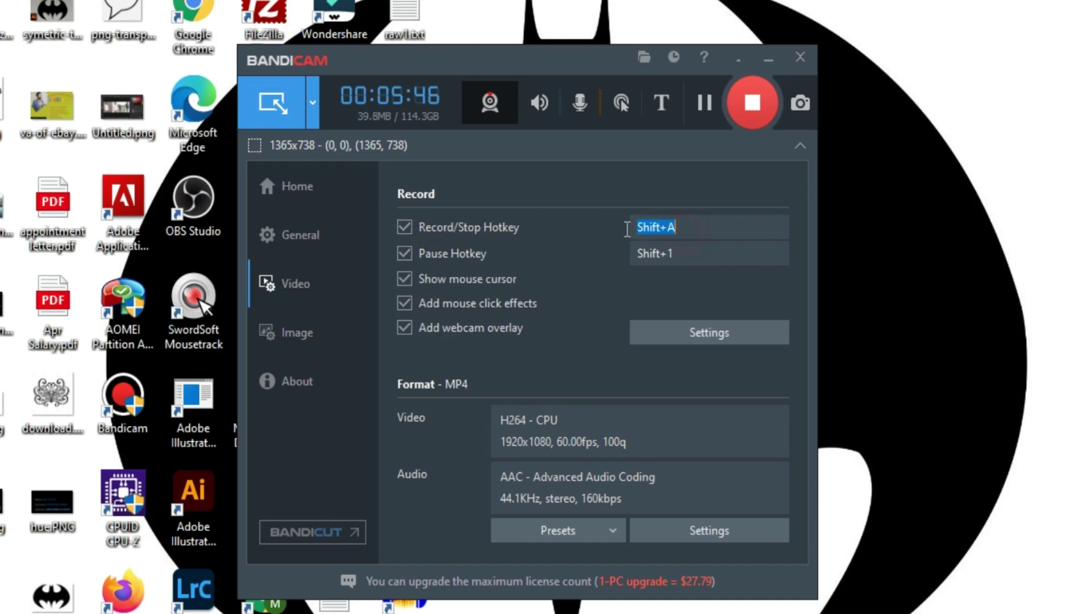
{"action": "left_click", "coordinate": [693, 254]}
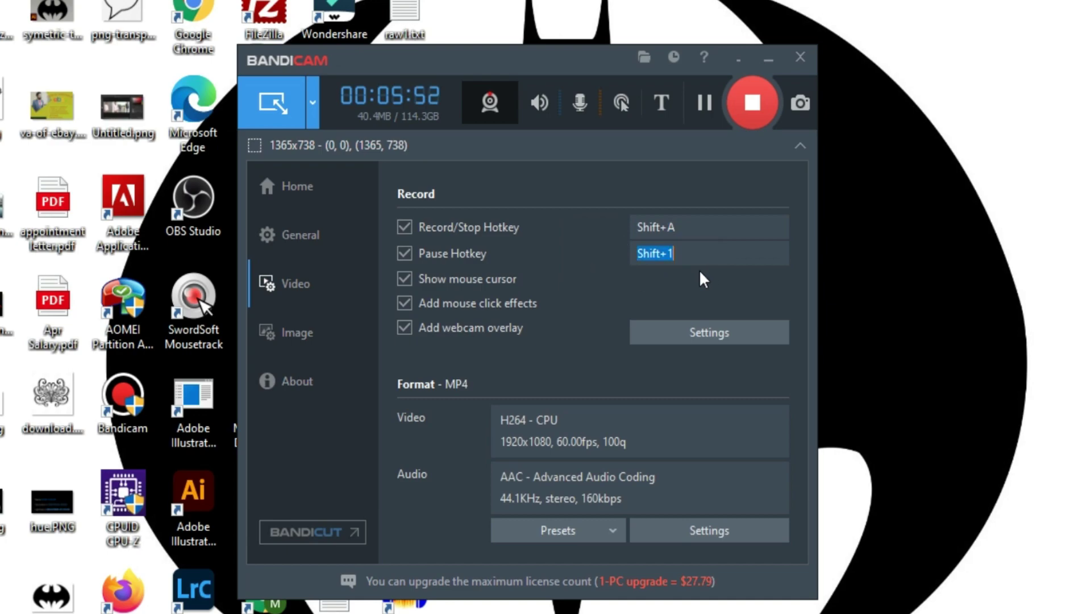
{"action": "left_click", "coordinate": [404, 227]}
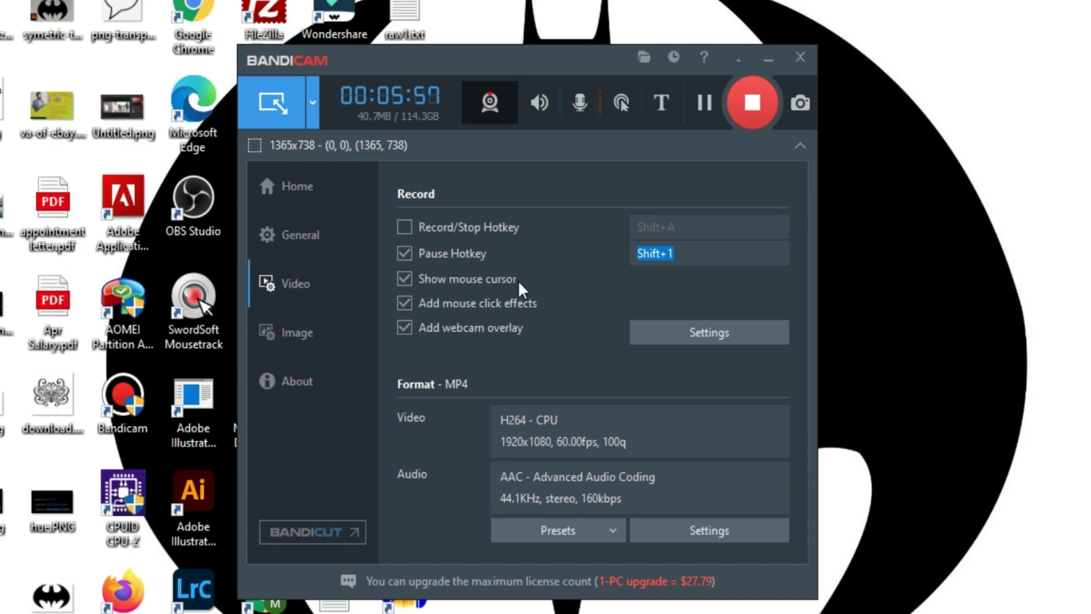
Turn off the mouse cursor, mouse click effects and webcam overlay in the video recording options.
{"action": "left_click", "coordinate": [403, 280]}
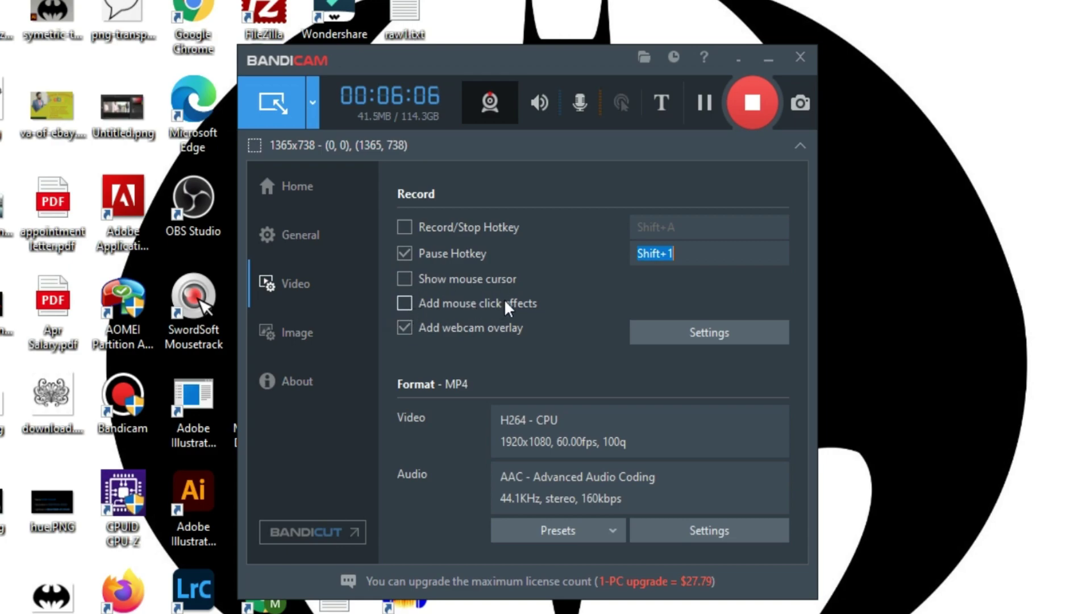
{"action": "left_click", "coordinate": [404, 329]}
{"action": "left_click", "coordinate": [404, 328]}
{"action": "left_click", "coordinate": [405, 329]}
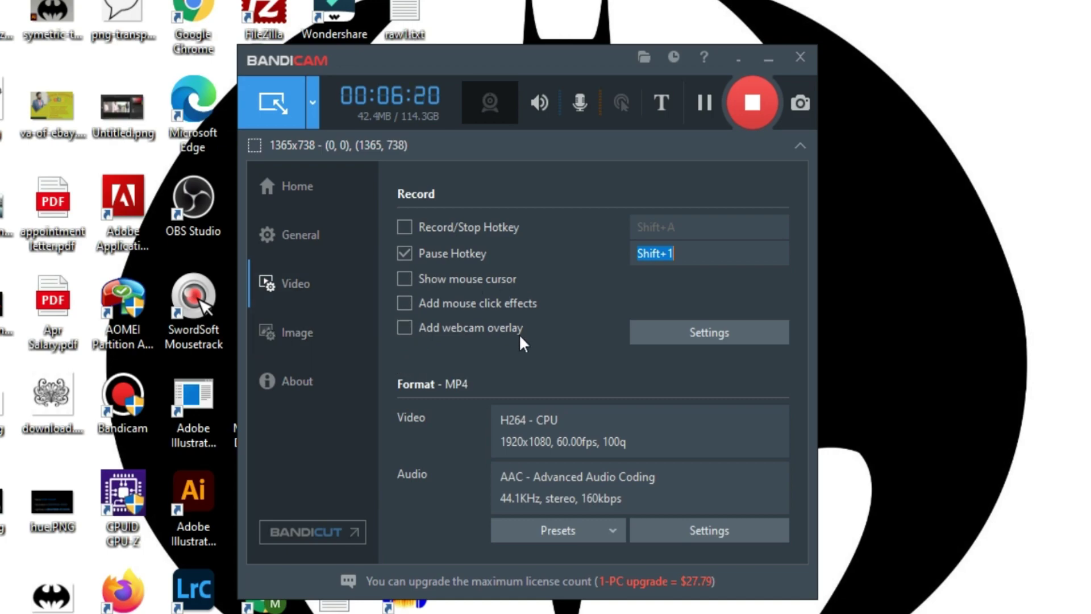
Open the image capture settings and select the capture hotkey value.
{"action": "left_click", "coordinate": [299, 341]}
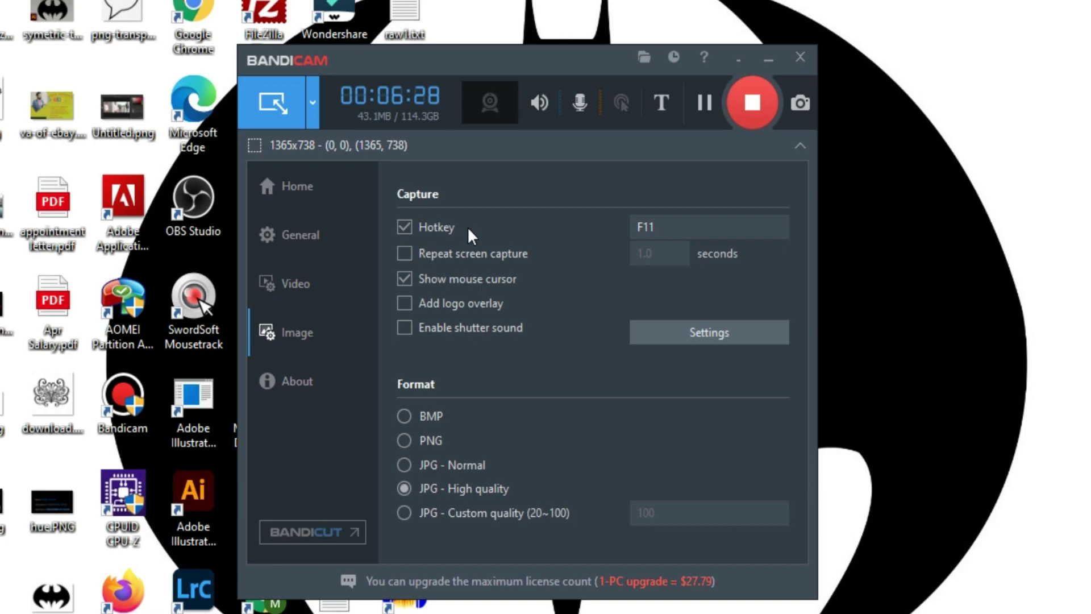
{"action": "left_click", "coordinate": [684, 223]}
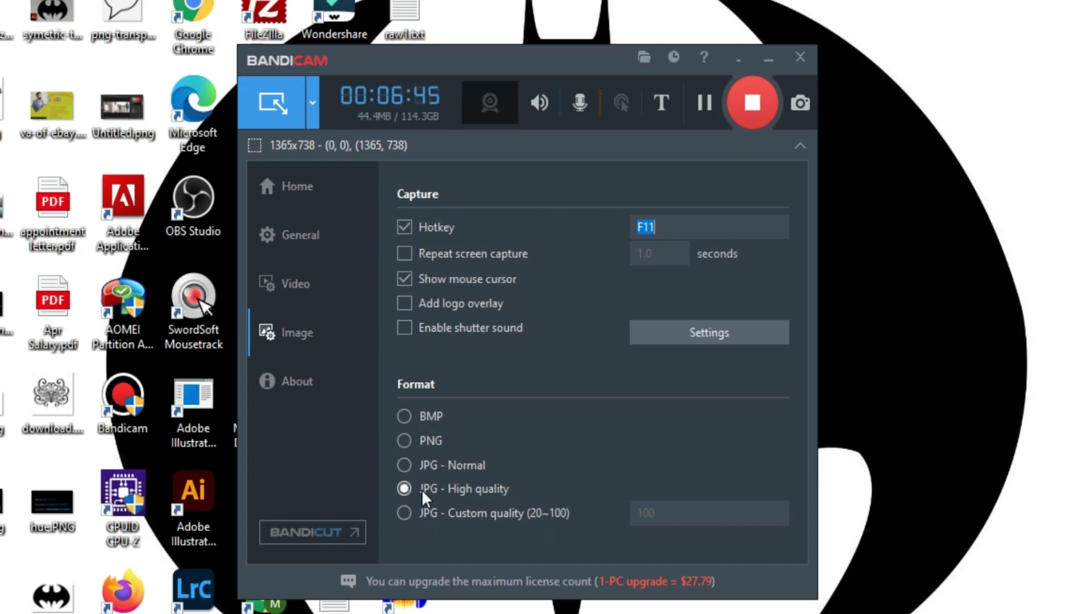
View the program's version and license information, return to the general options, and stop the running recording.
{"action": "left_click", "coordinate": [297, 334]}
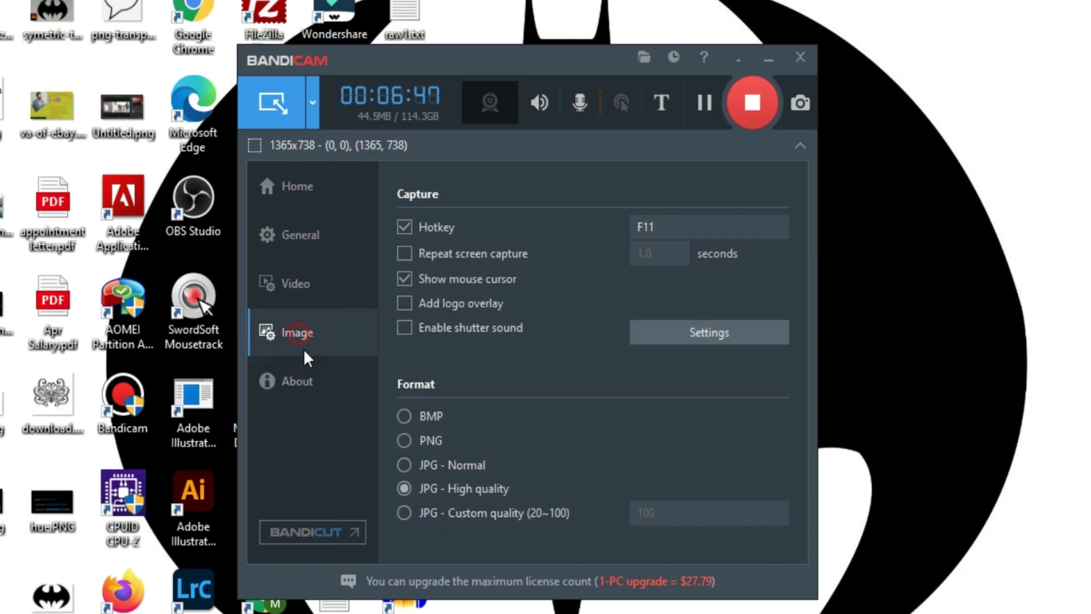
{"action": "left_click", "coordinate": [307, 382]}
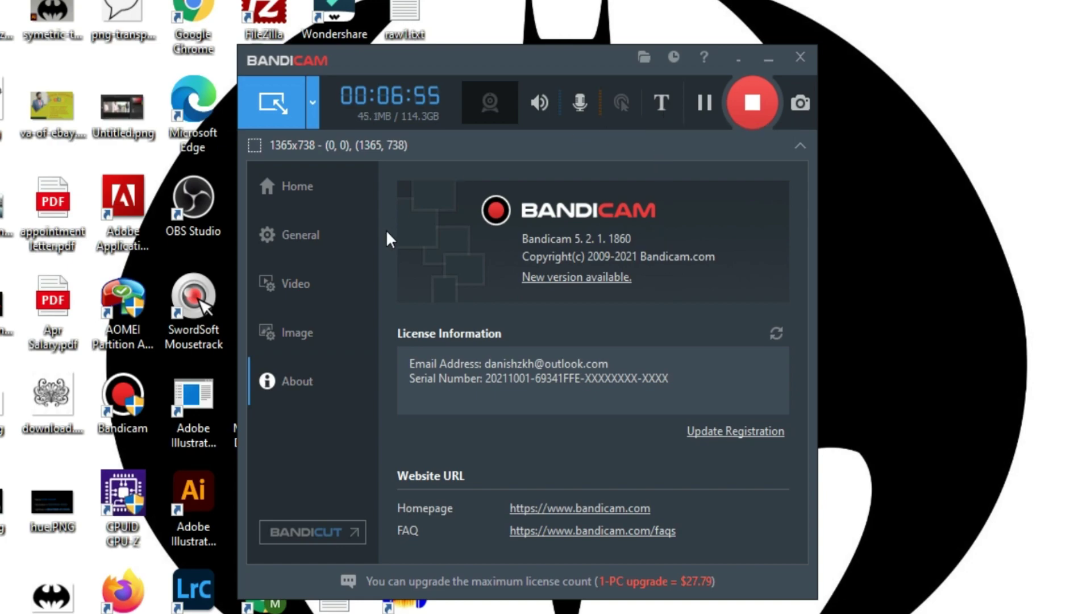
{"action": "left_click", "coordinate": [305, 235]}
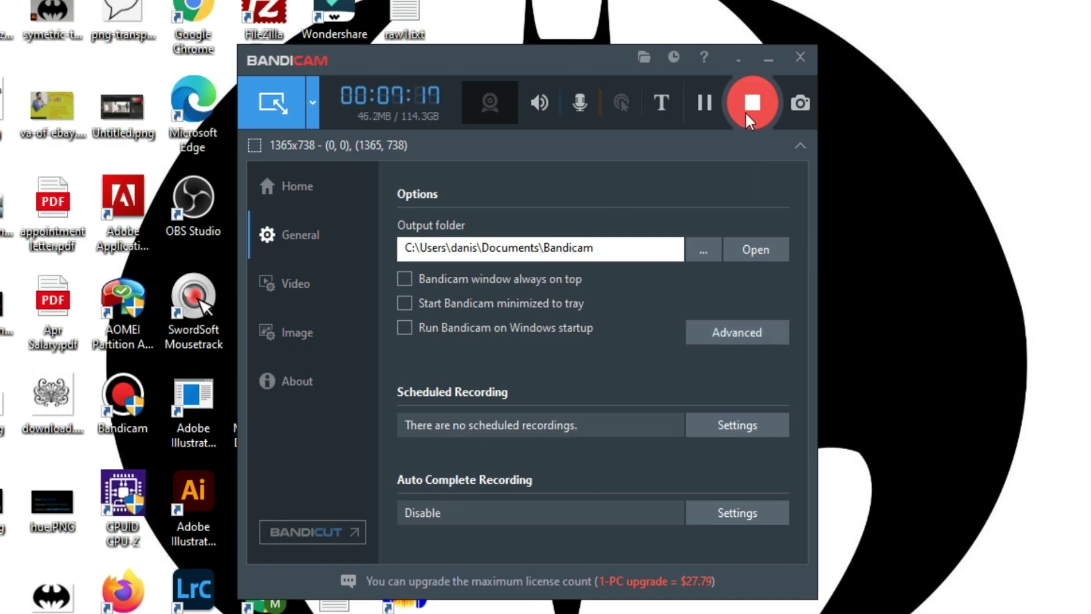
{"action": "left_click", "coordinate": [751, 105]}
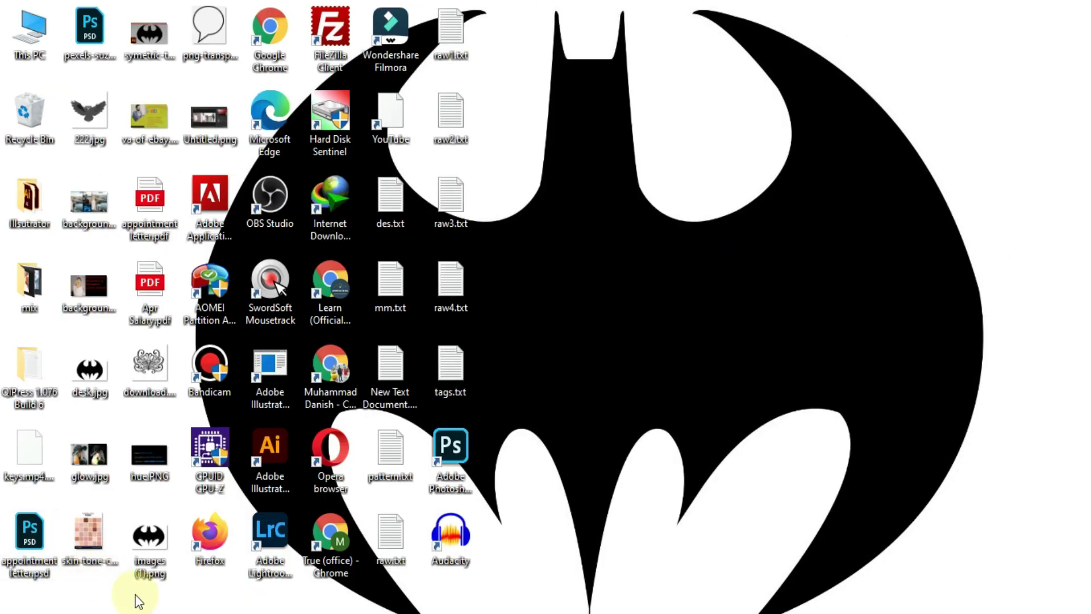
{"action": "key", "text": "super+e"}
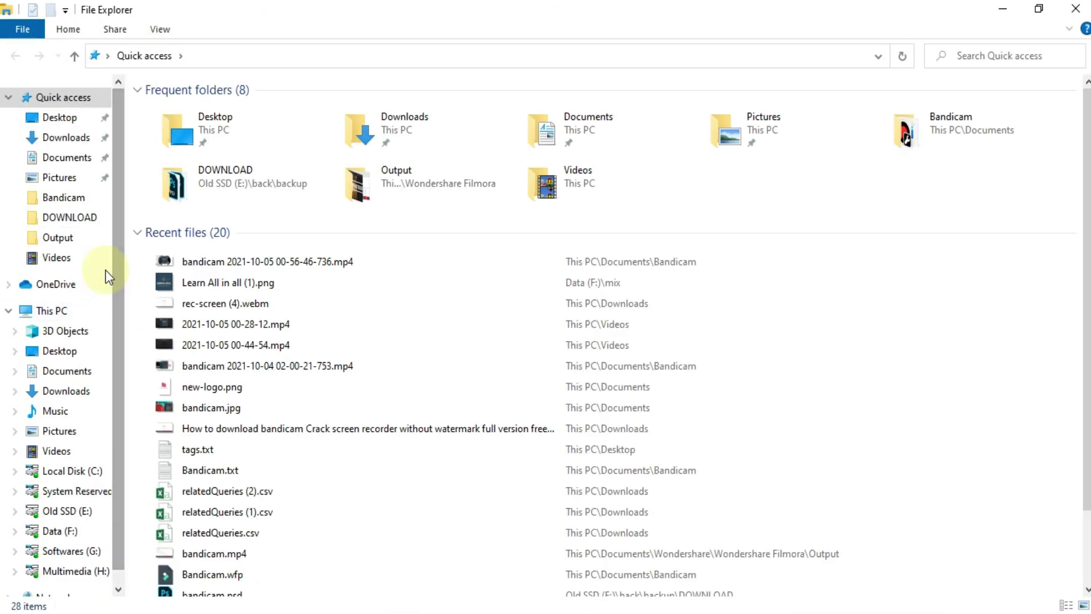
{"action": "left_click", "coordinate": [69, 200]}
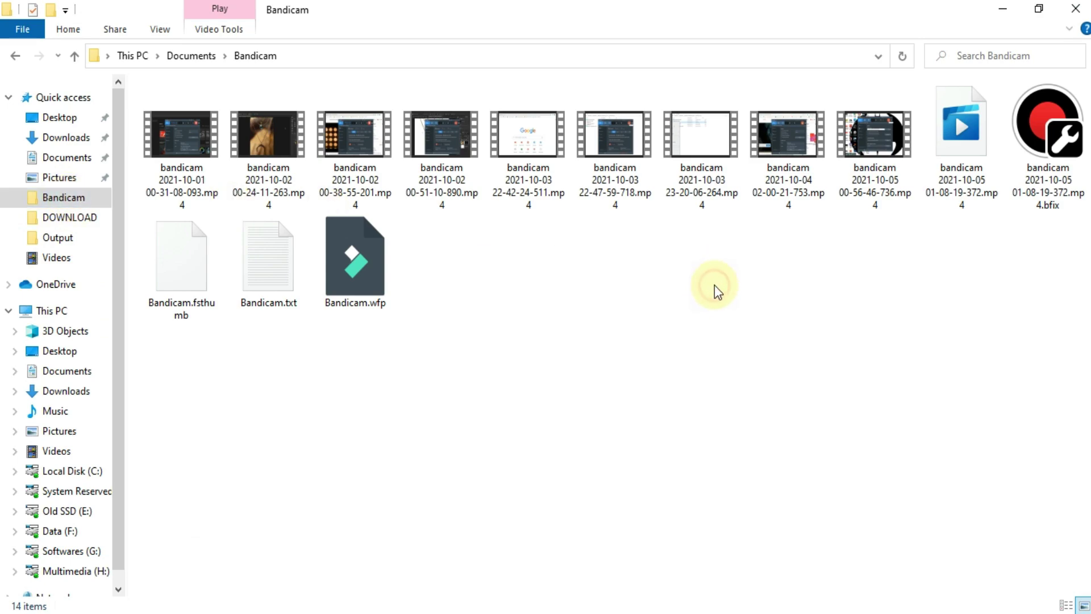
{"action": "double_click", "coordinate": [872, 139]}
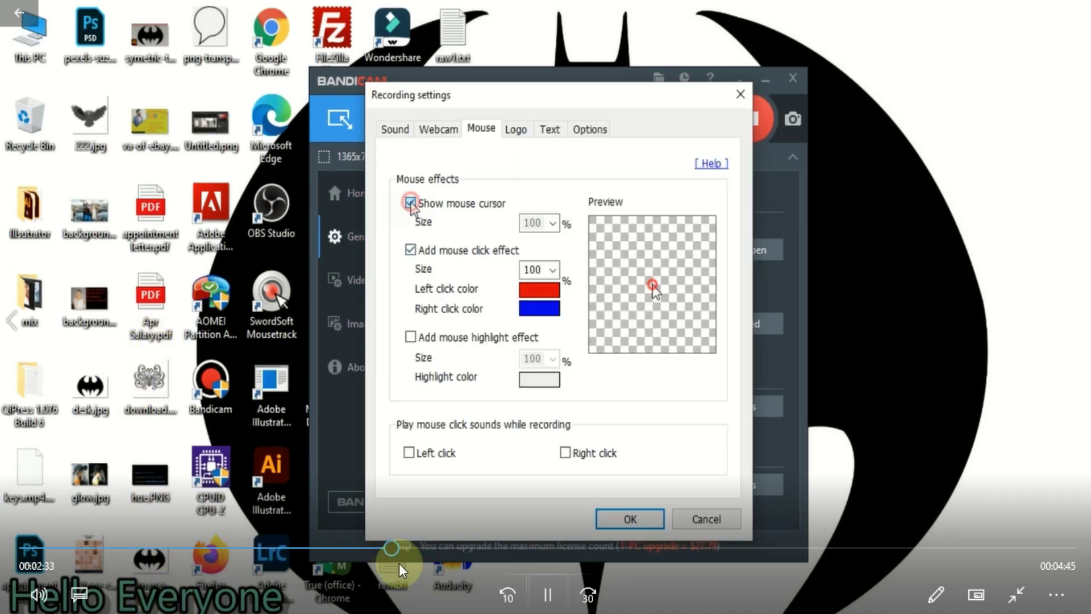
Skip forward through the playing recording in several jumps until near its end, and close the video player.
{"action": "left_click", "coordinate": [623, 547]}
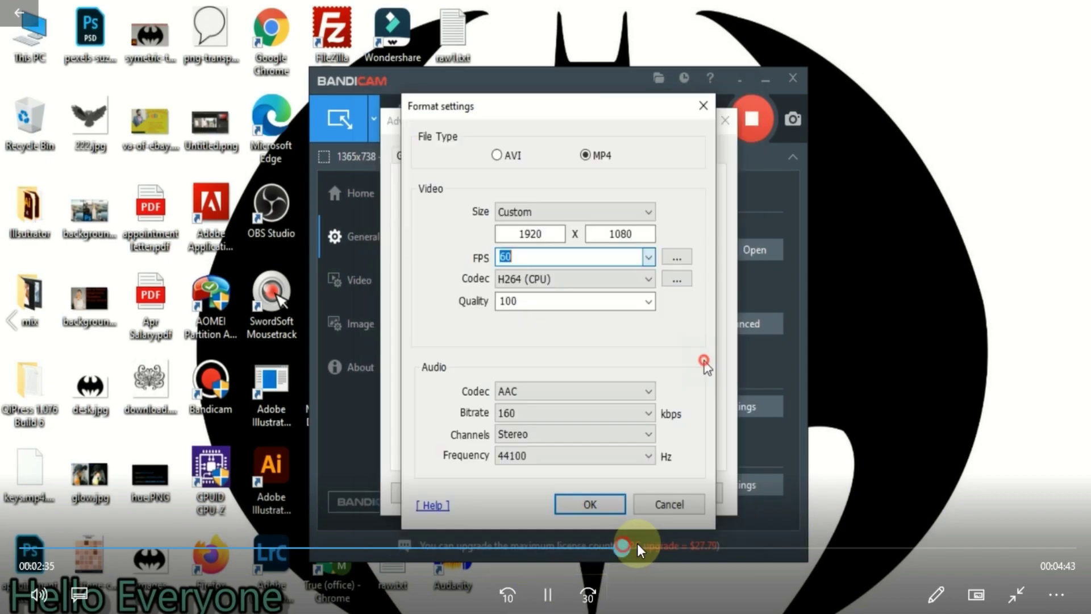
{"action": "left_click", "coordinate": [774, 547]}
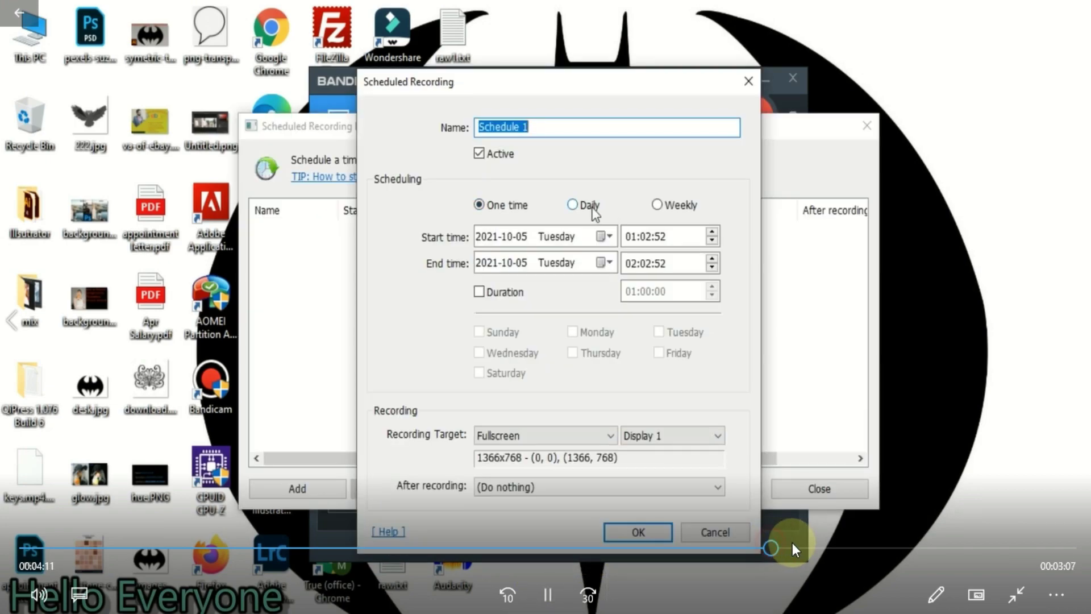
{"action": "left_click", "coordinate": [862, 549]}
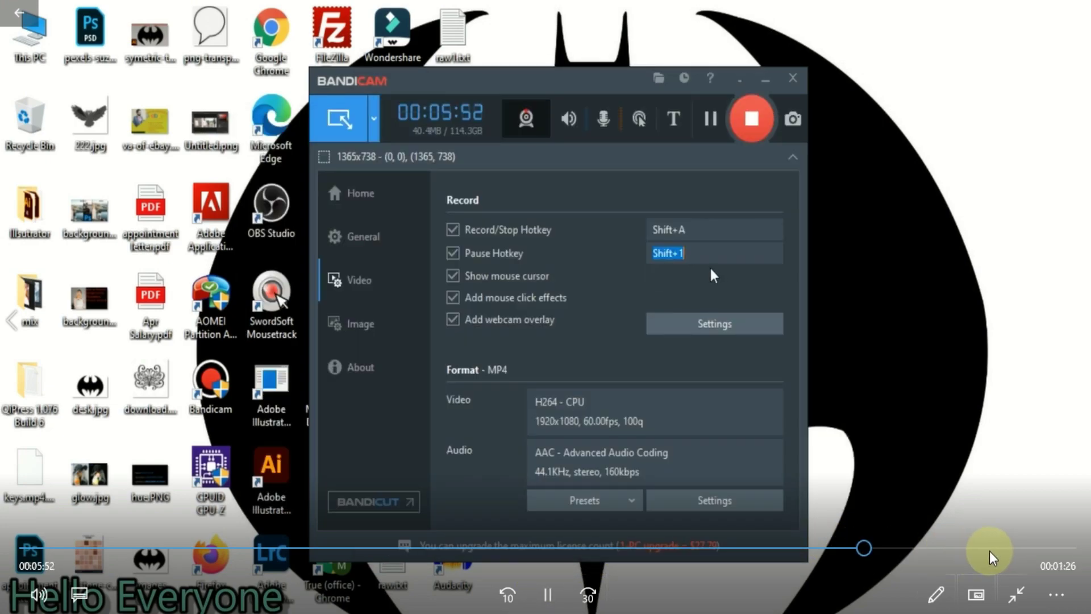
{"action": "left_click", "coordinate": [992, 549]}
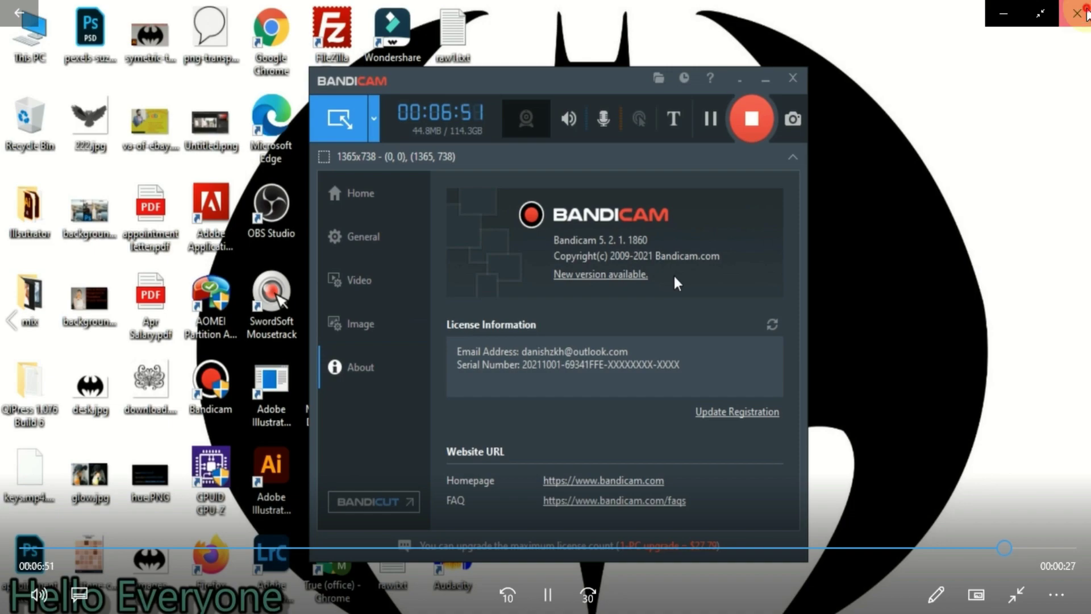
{"action": "left_click", "coordinate": [1084, 13]}
Deselect the recording in the Bandicam folder, minimize the folder window, and refresh the desktop.
{"action": "left_click", "coordinate": [905, 612]}
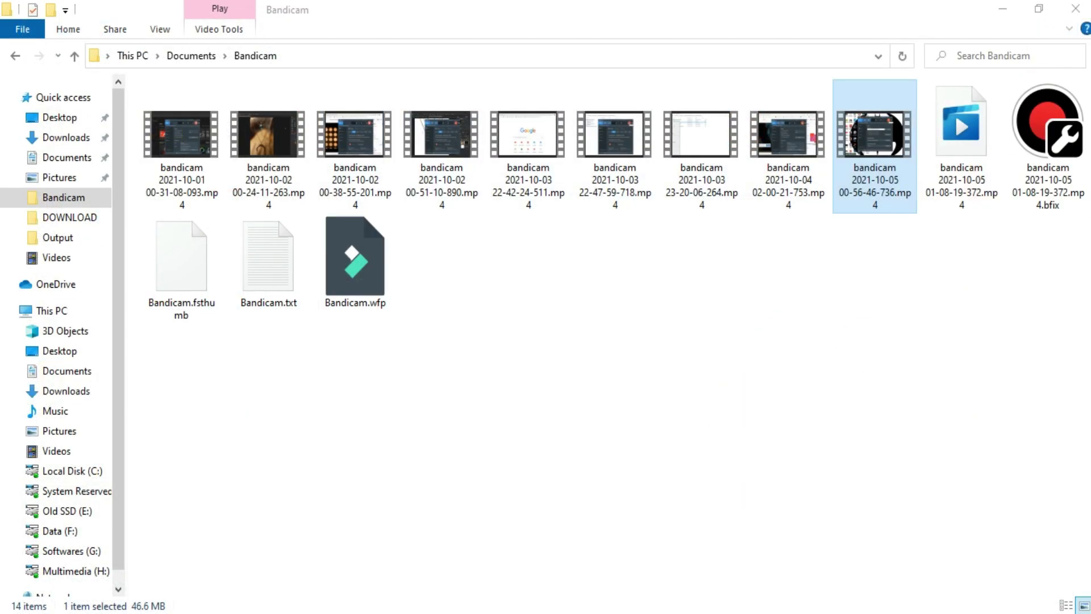
{"action": "left_click", "coordinate": [939, 565]}
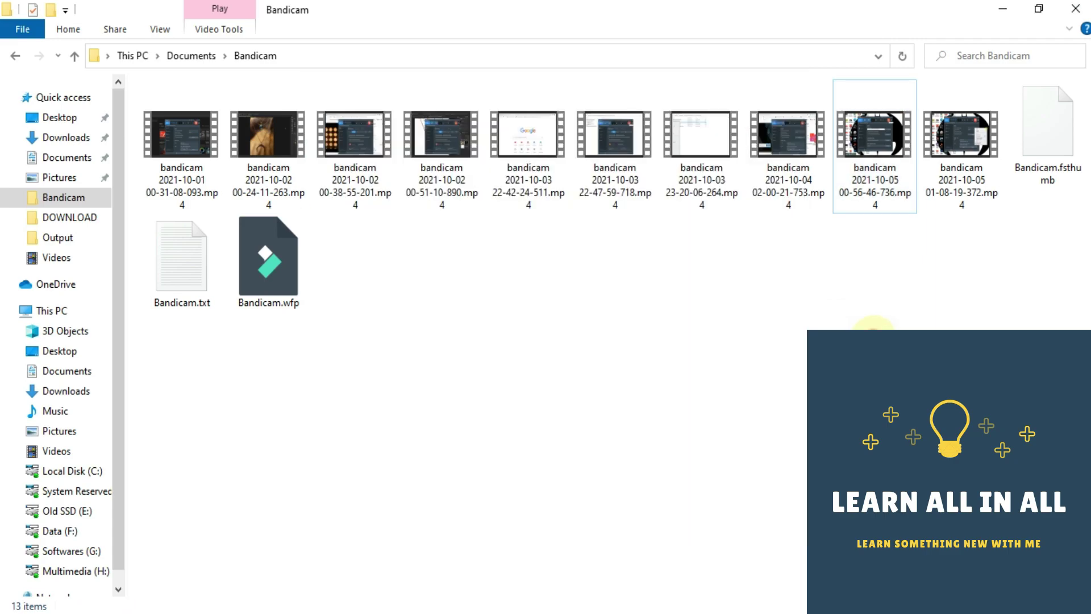
{"action": "left_click", "coordinate": [1009, 9]}
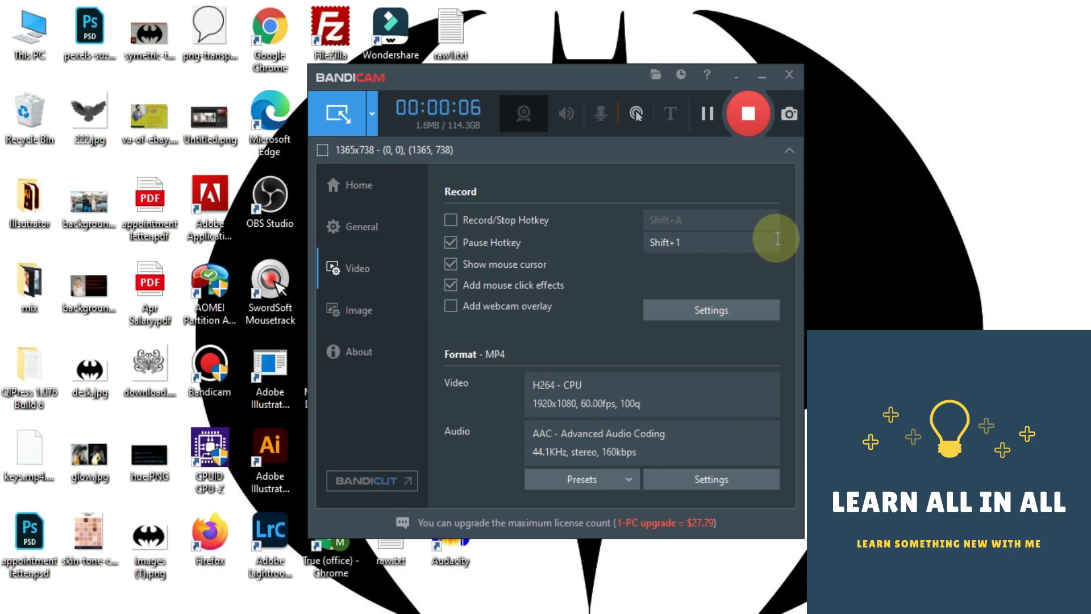
{"action": "left_click", "coordinate": [913, 187]}
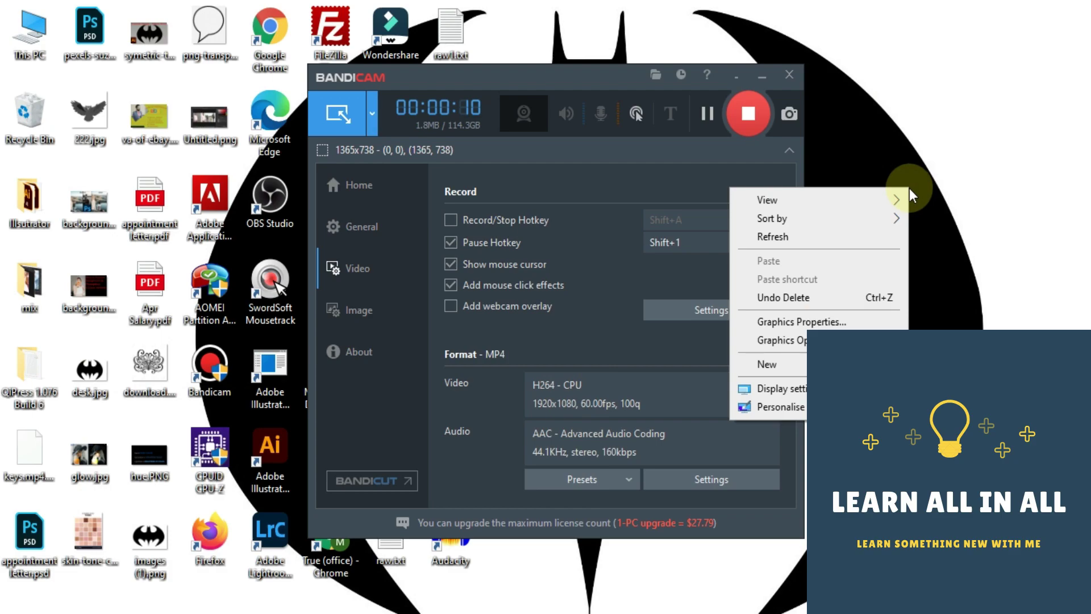
{"action": "left_click", "coordinate": [835, 236]}
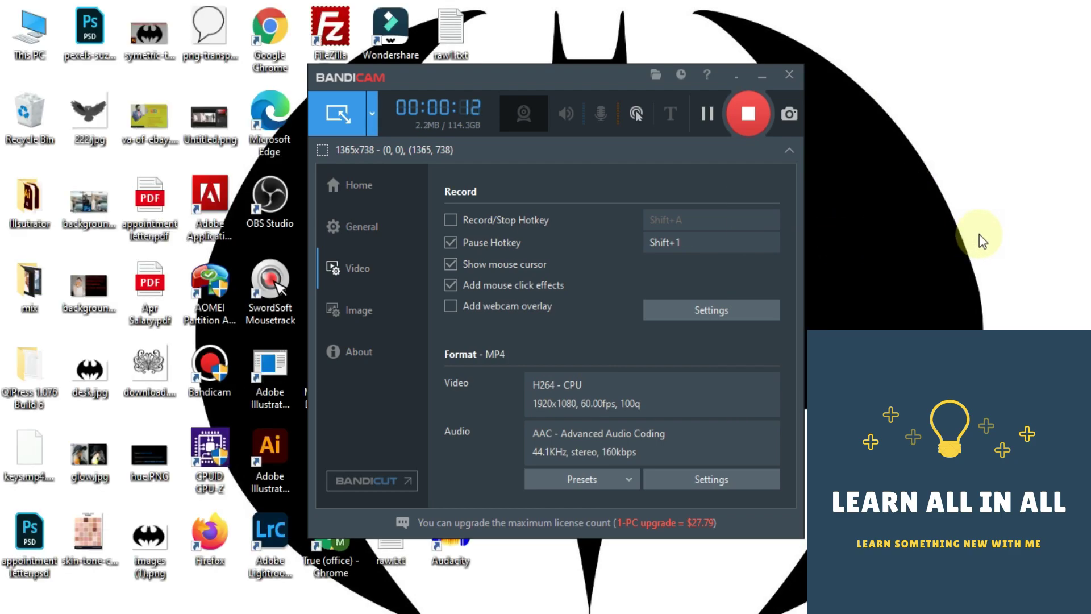